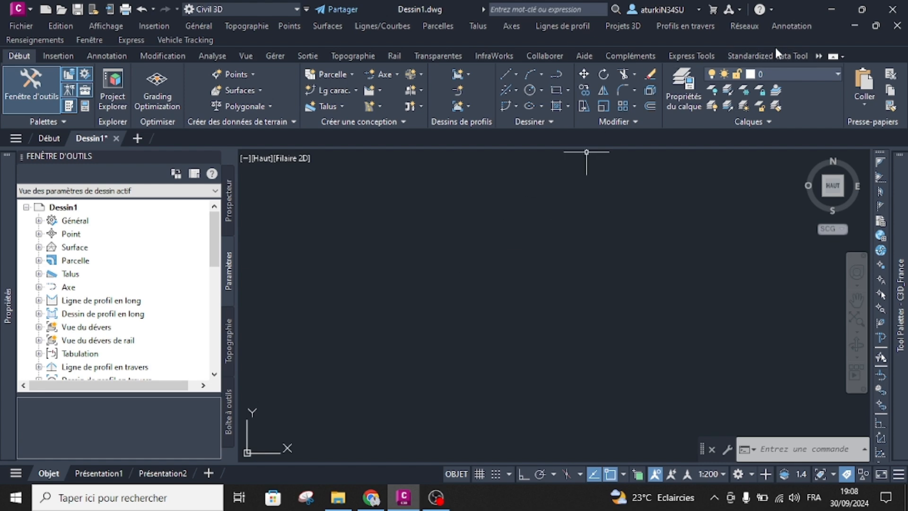
# Bring up the Vehicle Tracking tools and review the swept-path, parking, roundabout and review commands.
pyautogui.click(818, 58)
pyautogui.click(822, 81)
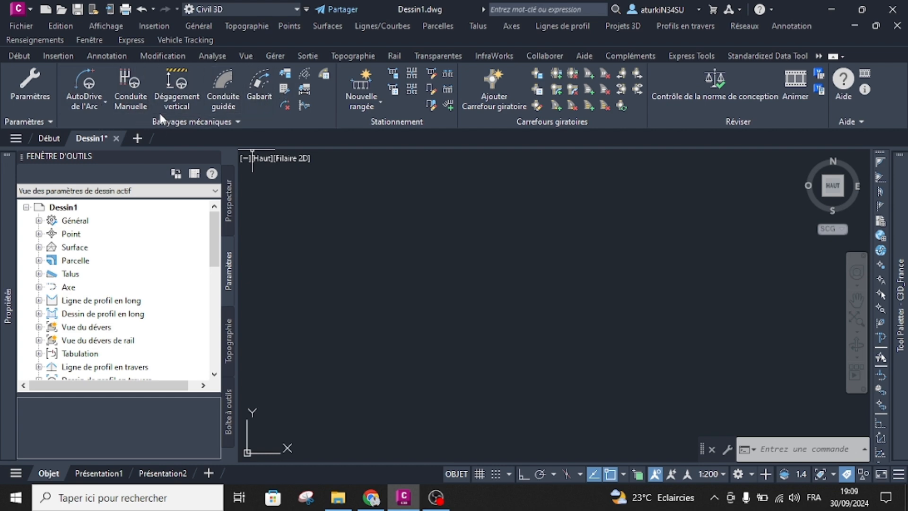
pyautogui.click(251, 121)
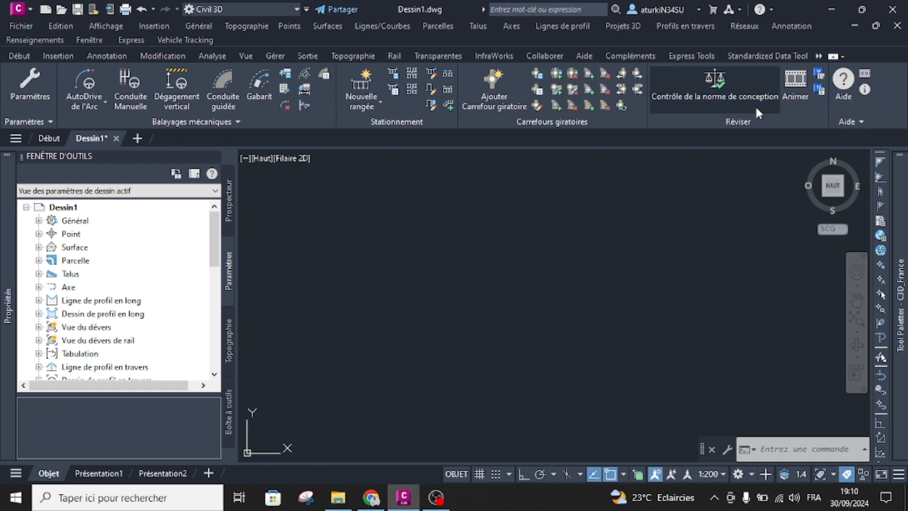
pyautogui.click(705, 214)
pyautogui.click(520, 315)
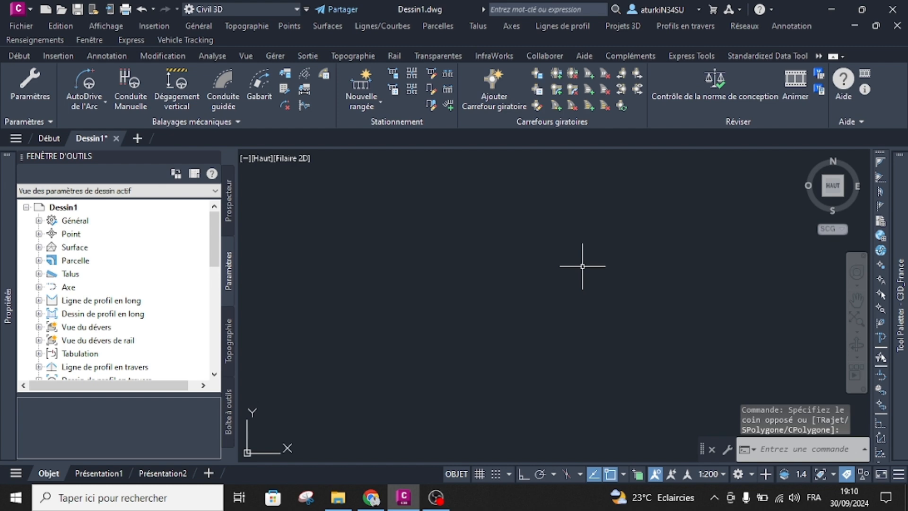
# Open the Vehicle Tracking system settings and examine the Répertoires paths for data and settings.
pyautogui.click(41, 122)
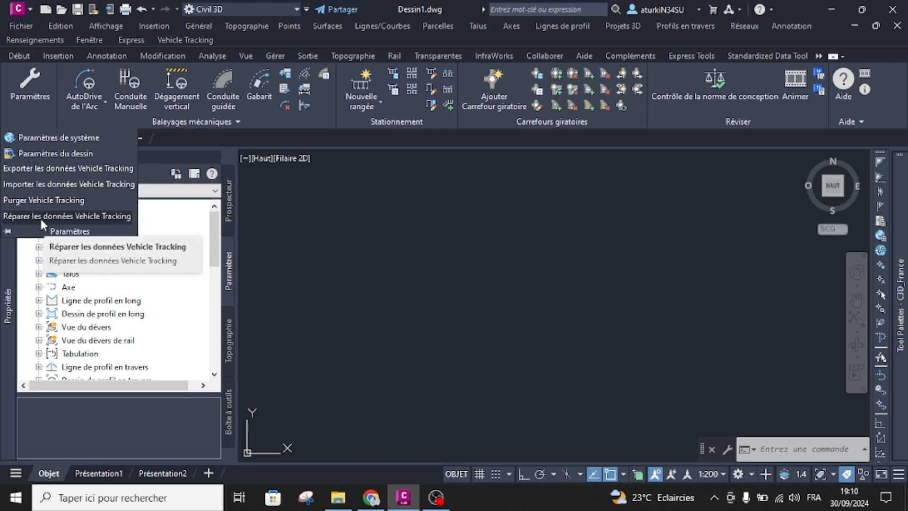
pyautogui.click(53, 137)
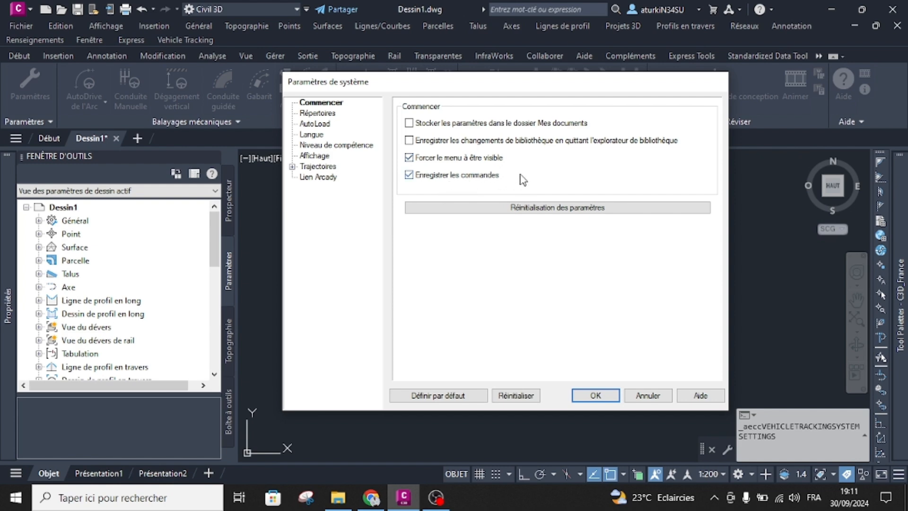
pyautogui.click(317, 114)
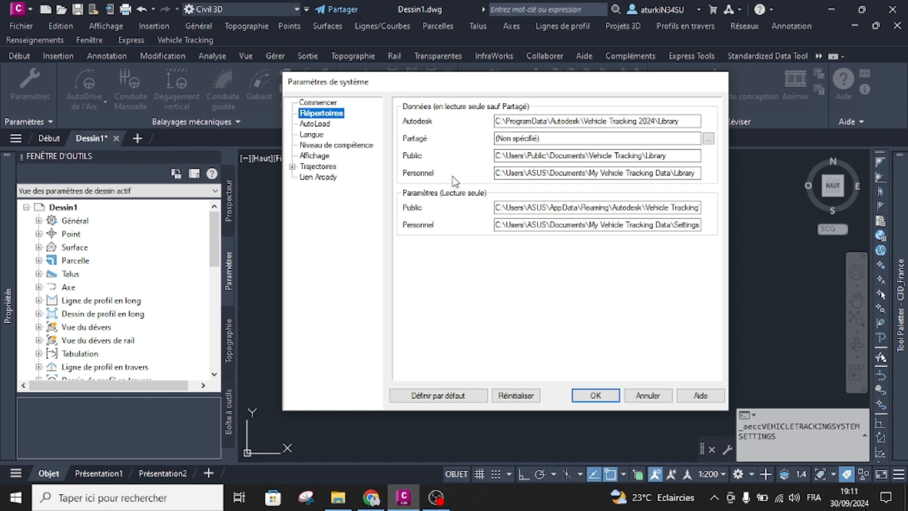
# Examine the AutoLoad vehicle libraries, including the Autodesk-supplied national design vehicles, and collapse the list again.
pyautogui.click(314, 126)
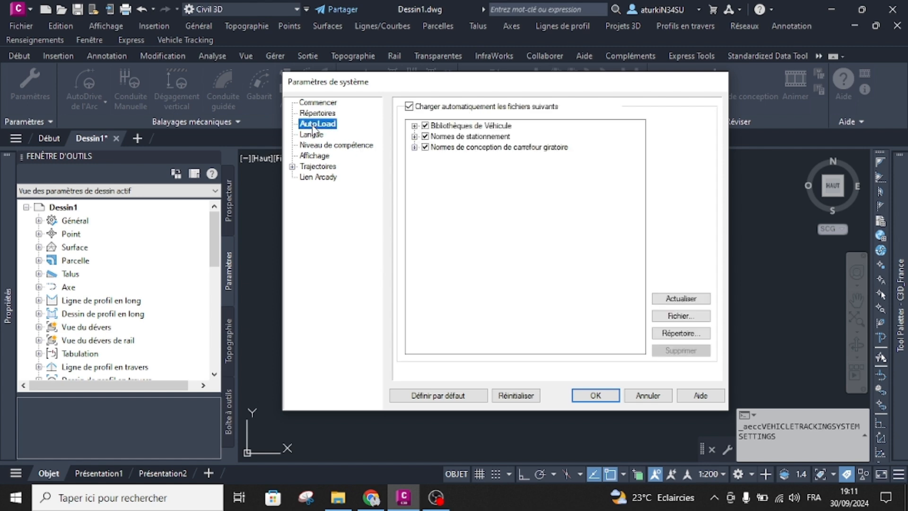
pyautogui.click(425, 136)
pyautogui.click(414, 126)
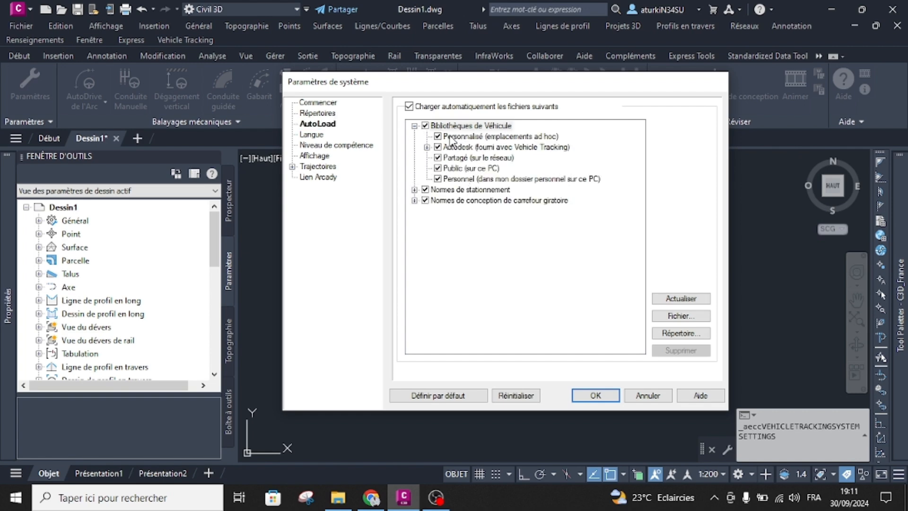
pyautogui.click(426, 147)
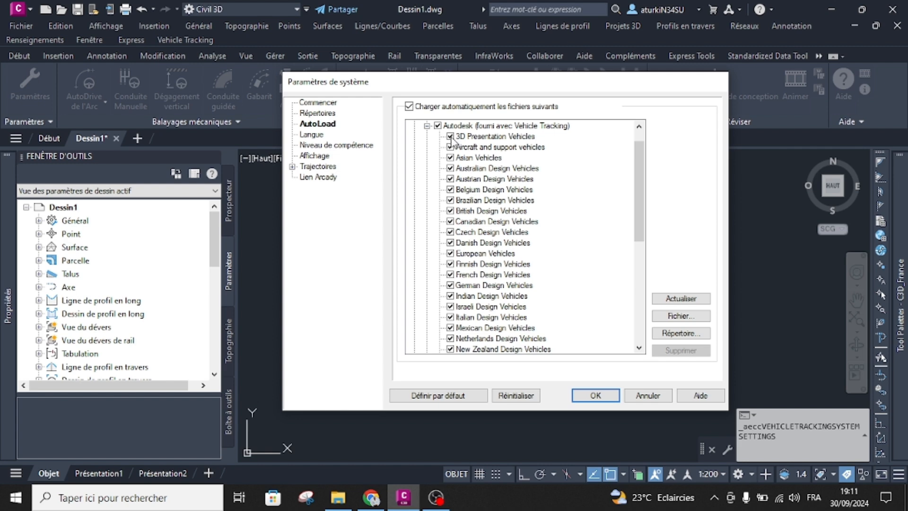
pyautogui.scroll(-6, 453, 137)
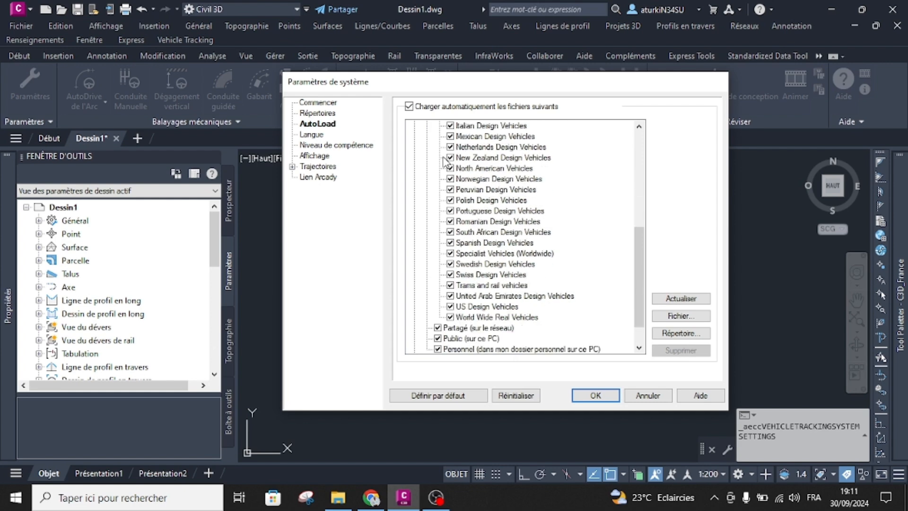
pyautogui.scroll(7, 444, 161)
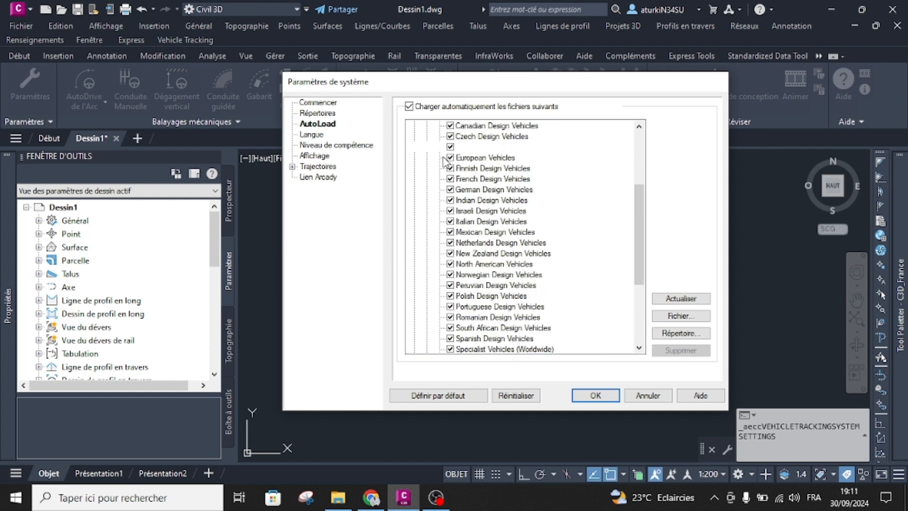
pyautogui.click(427, 147)
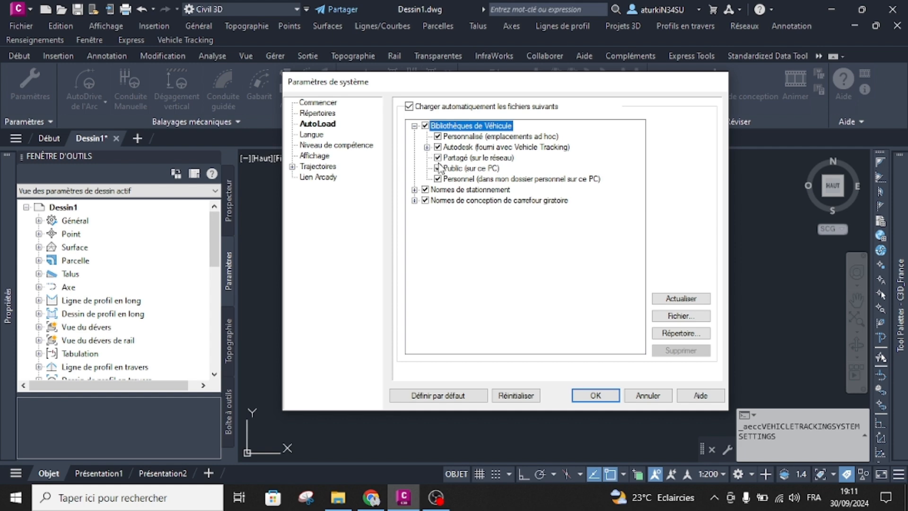
pyautogui.click(414, 126)
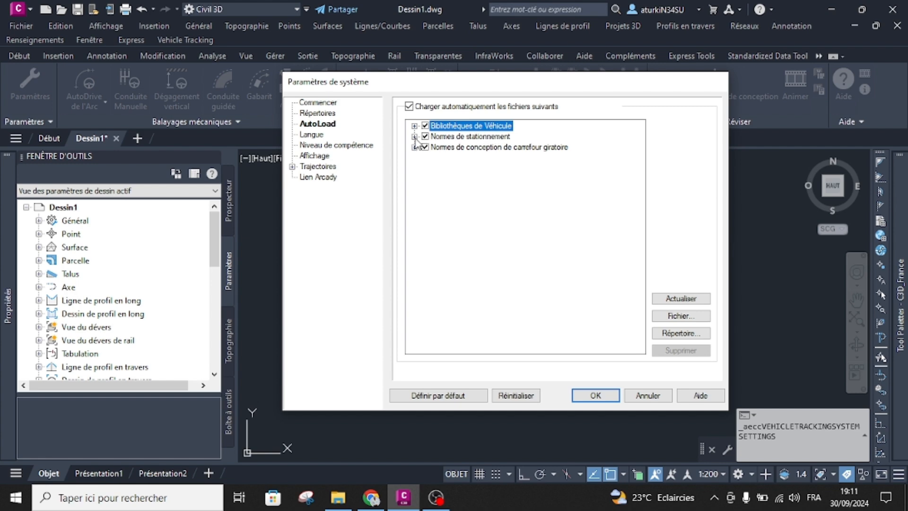
# Reposition the system settings dialog and examine the sources under Normes de stationnement in AutoLoad.
pyautogui.moveTo(466, 88); pyautogui.dragTo(452, 156)
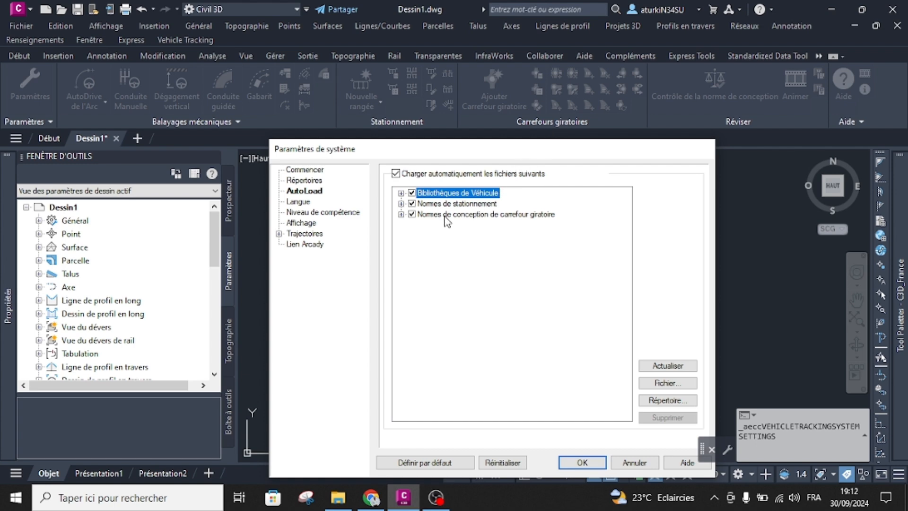
pyautogui.moveTo(479, 152); pyautogui.dragTo(471, 111)
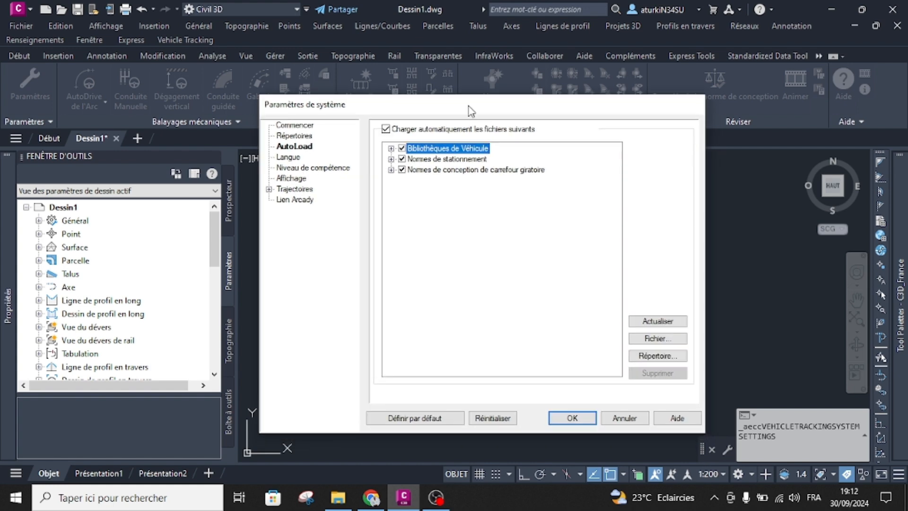
pyautogui.click(391, 159)
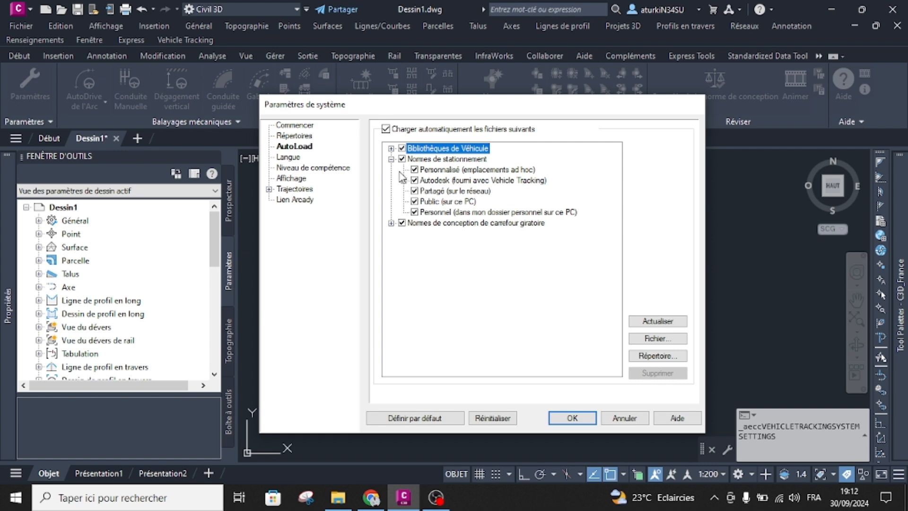
pyautogui.click(390, 159)
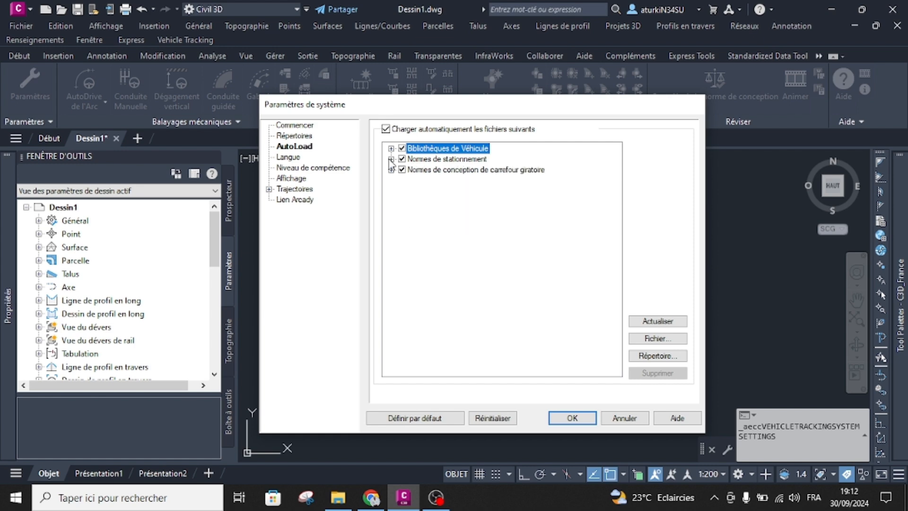
# View the file browser for adding a Vehicle Tracking library to AutoLoad, and close it without choosing a file.
pyautogui.click(653, 338)
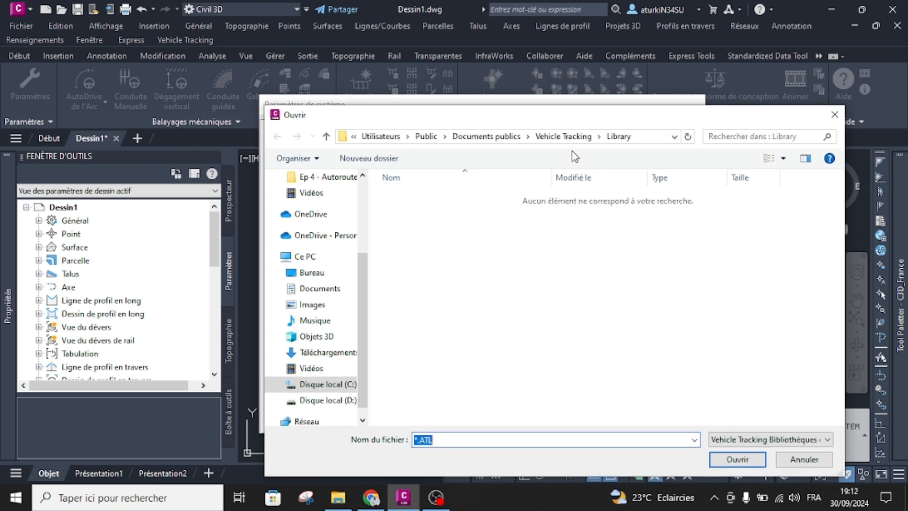
pyautogui.moveTo(594, 121); pyautogui.dragTo(522, 81)
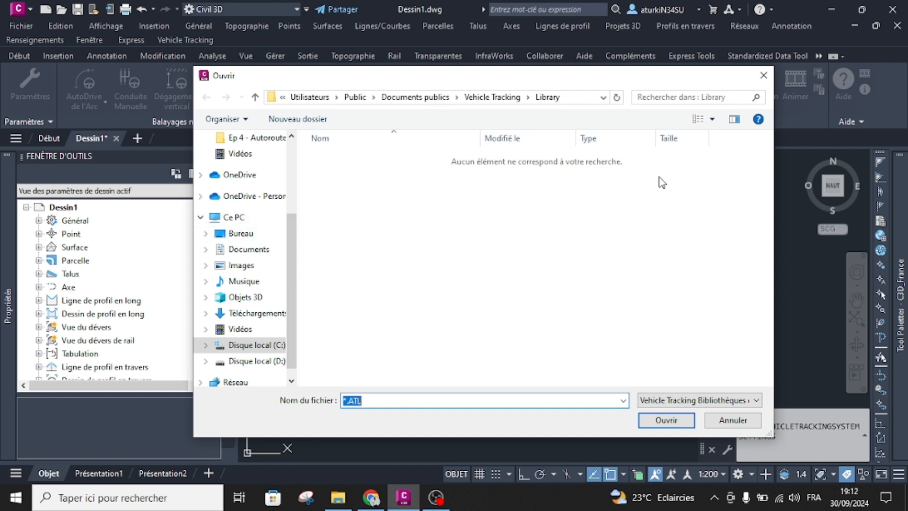
pyautogui.click(763, 75)
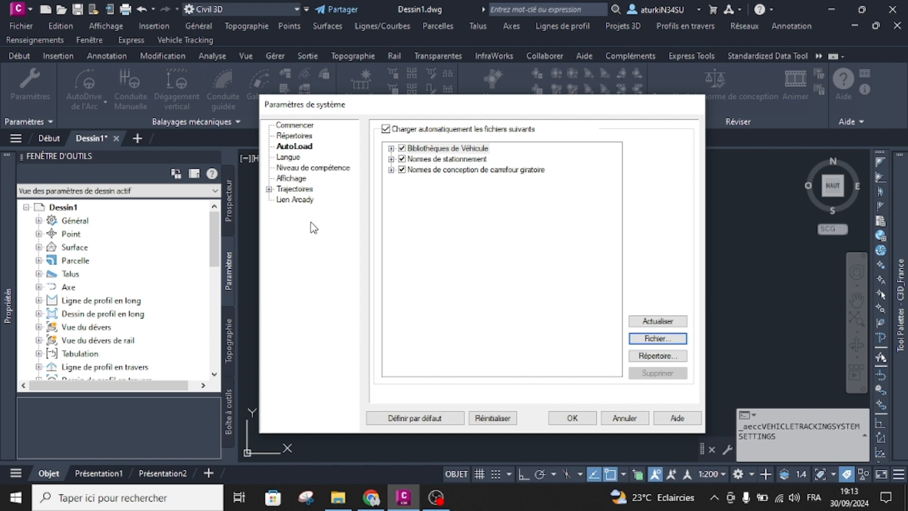
# Examine the Langue, Niveau de compétence and Affichage pages of the system settings.
pyautogui.click(293, 160)
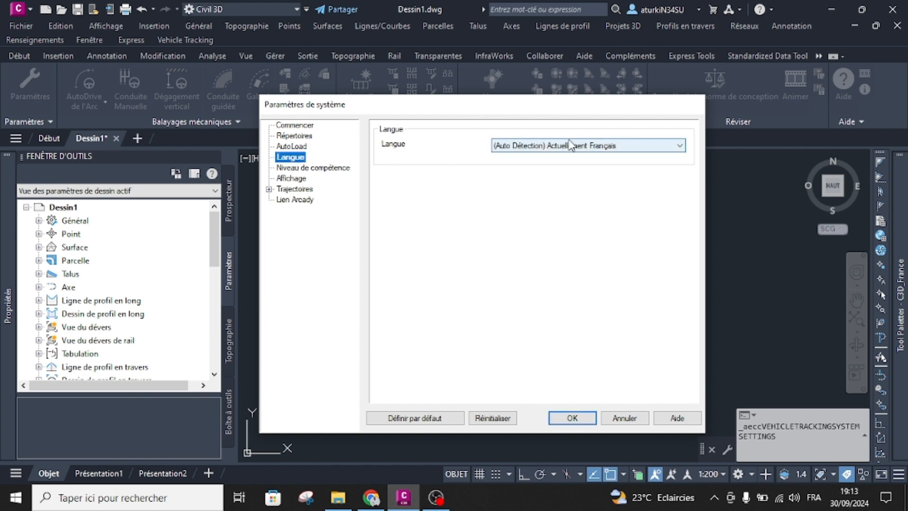
pyautogui.click(325, 168)
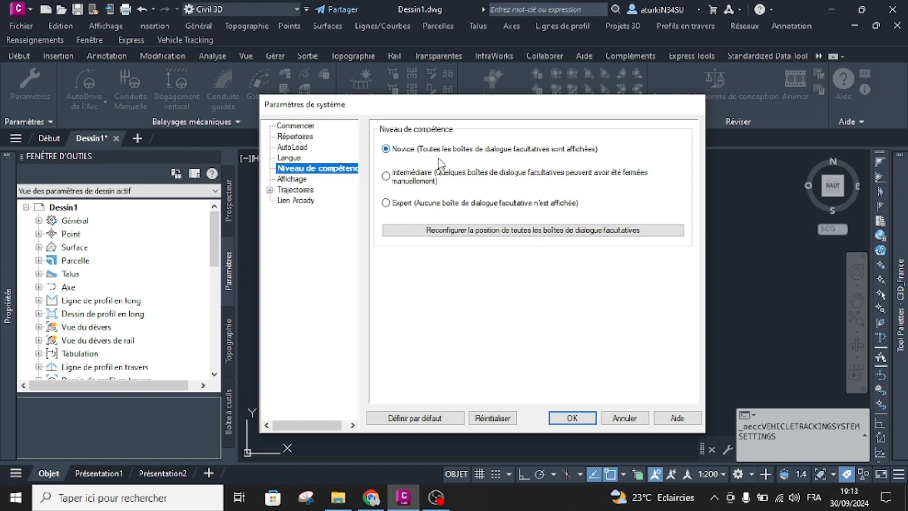
pyautogui.click(298, 179)
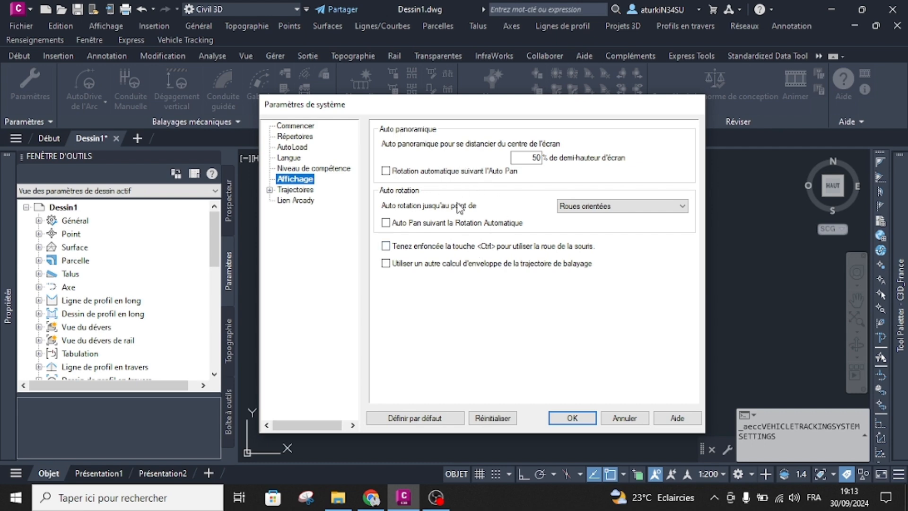
# Examine the Trajectoires driving-mode pages and the Lien Arcady options, and cancel the system settings.
pyautogui.click(303, 190)
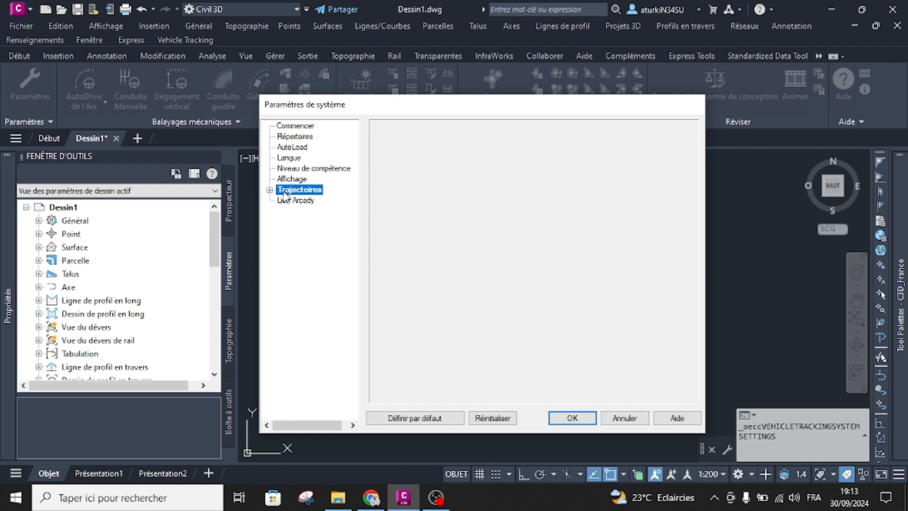
pyautogui.click(269, 189)
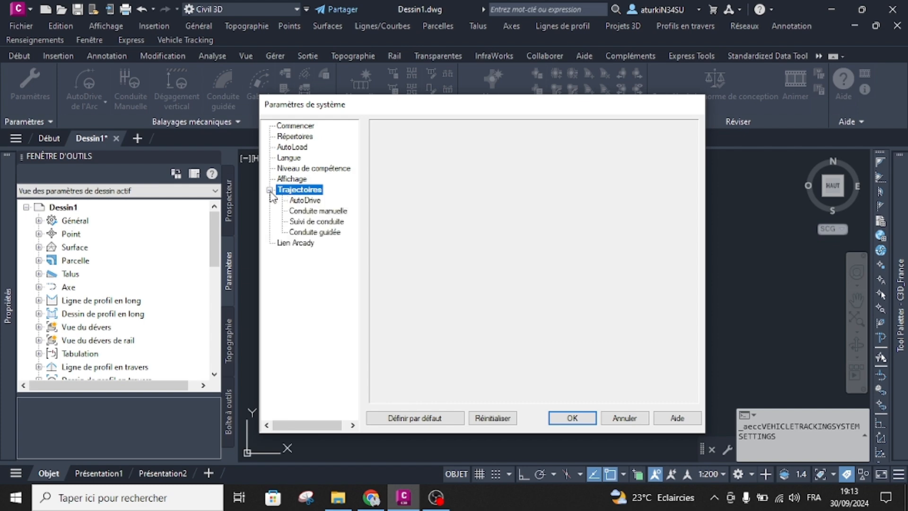
pyautogui.click(302, 200)
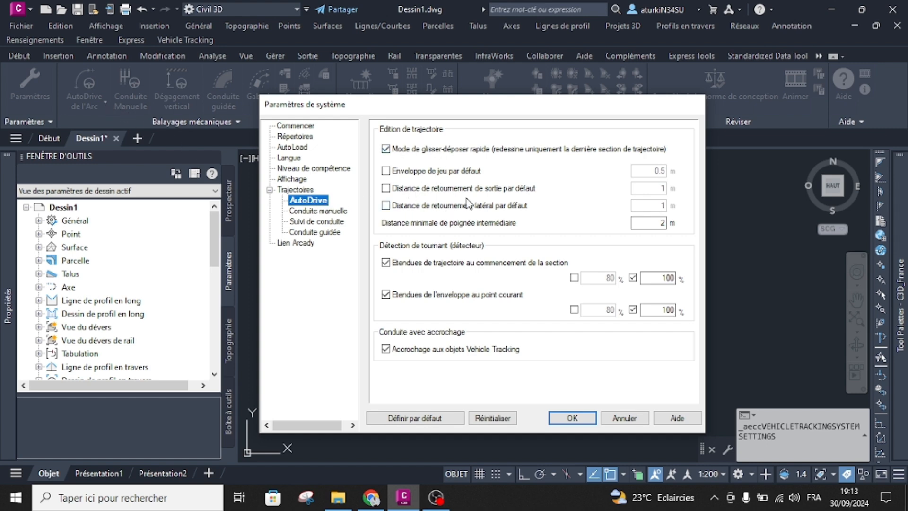
pyautogui.click(316, 214)
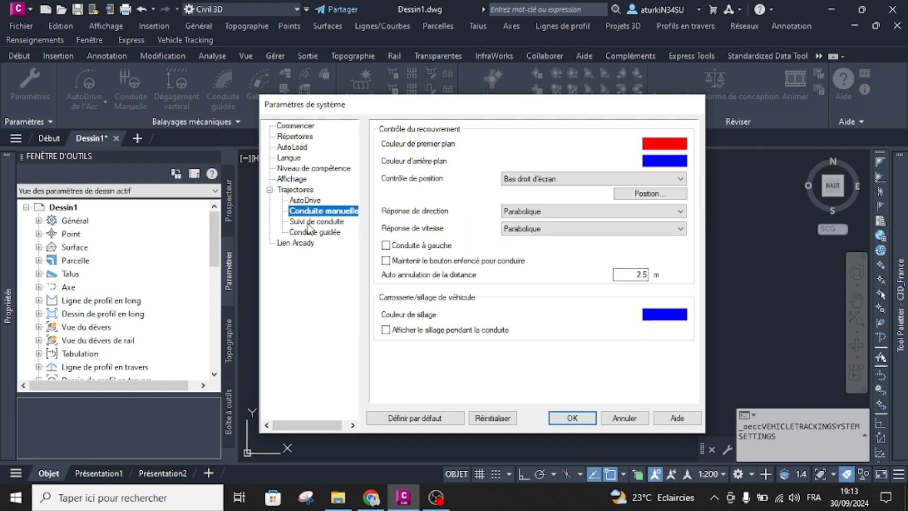
pyautogui.click(308, 228)
pyautogui.click(309, 233)
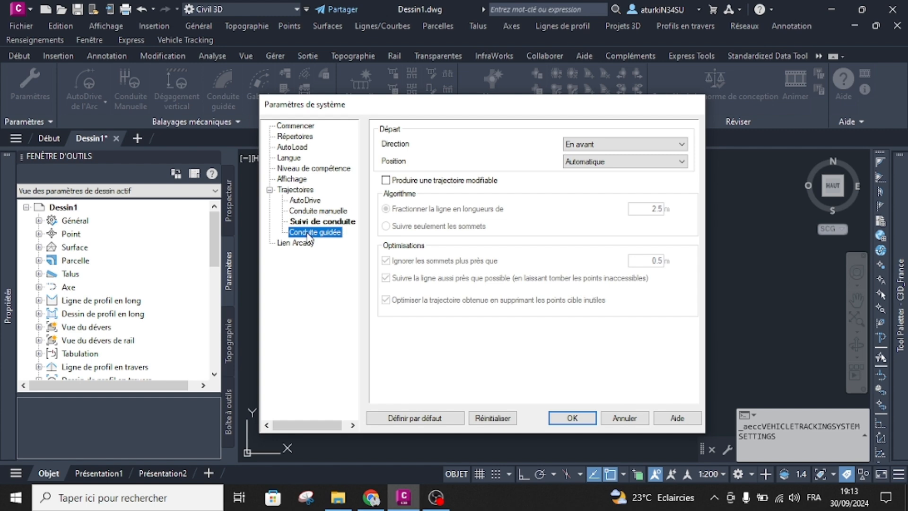
pyautogui.click(300, 243)
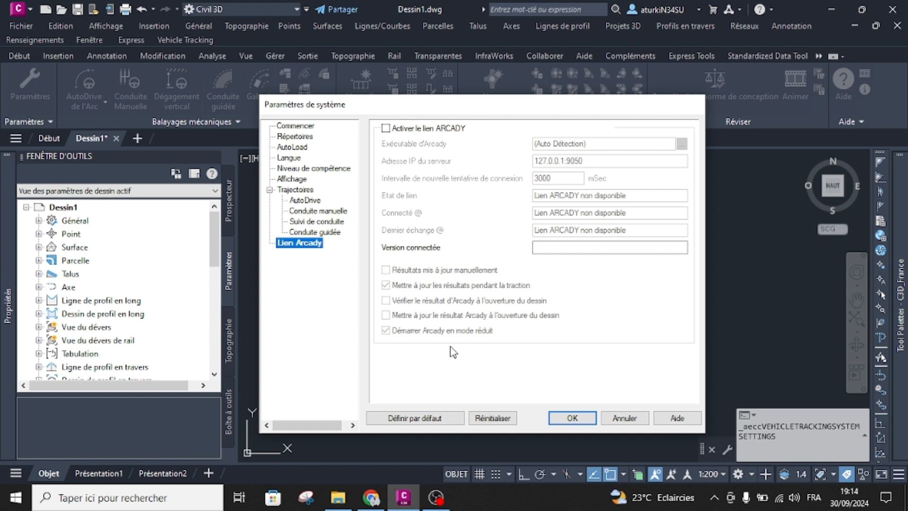
pyautogui.click(624, 418)
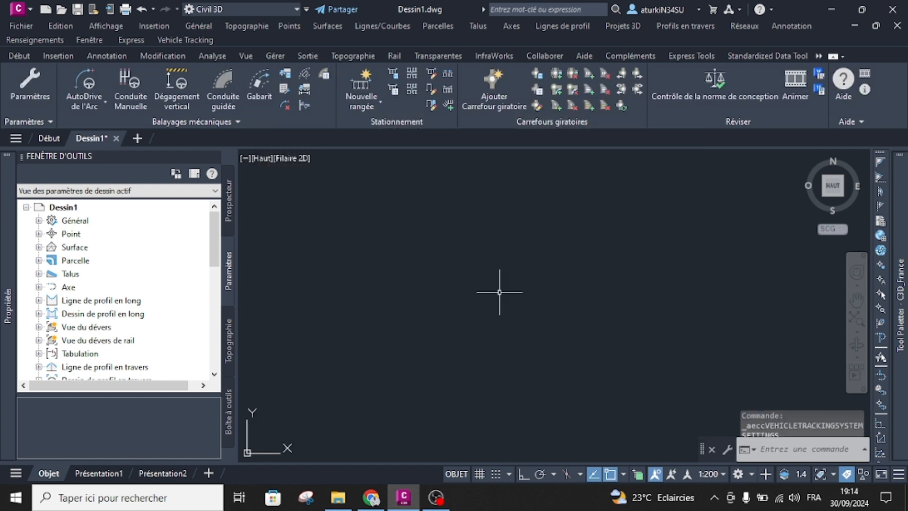
# Open the Vehicle Tracking drawing settings and examine the Unités, Échelle, Surfaces and Styles pages.
pyautogui.click(51, 122)
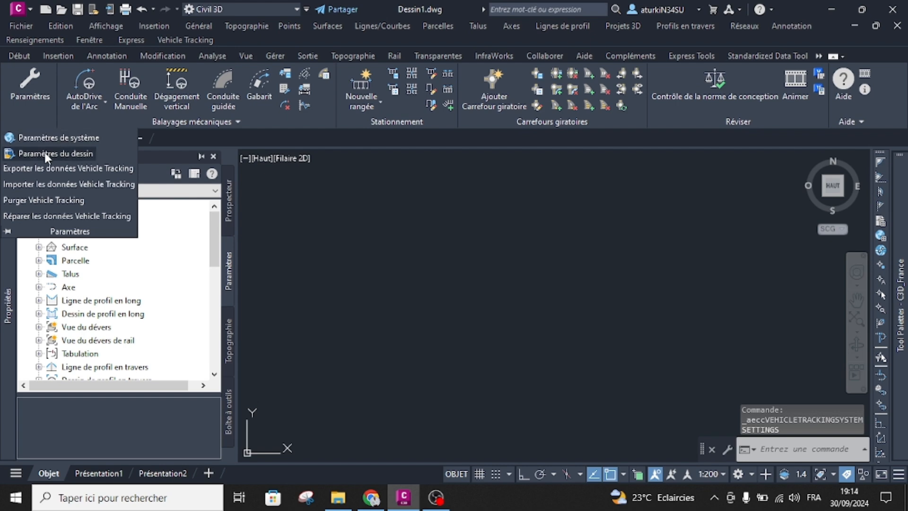
pyautogui.click(48, 154)
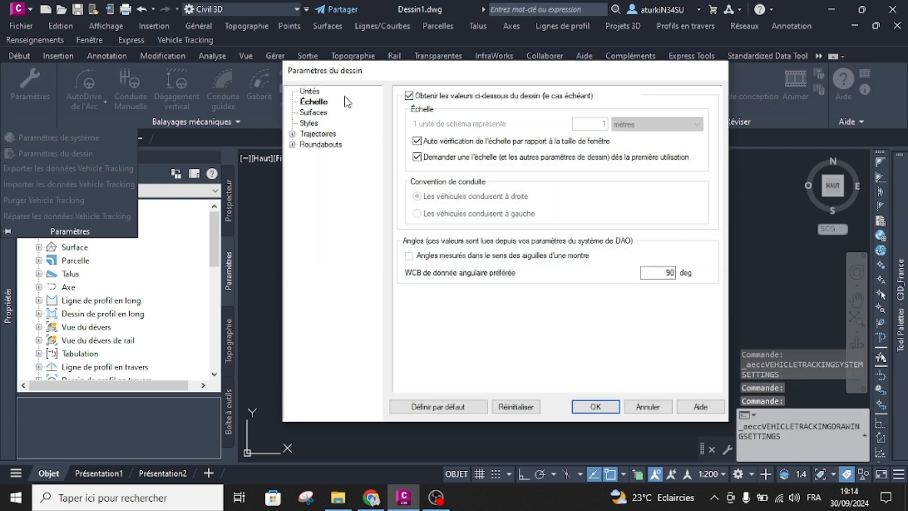
pyautogui.click(308, 91)
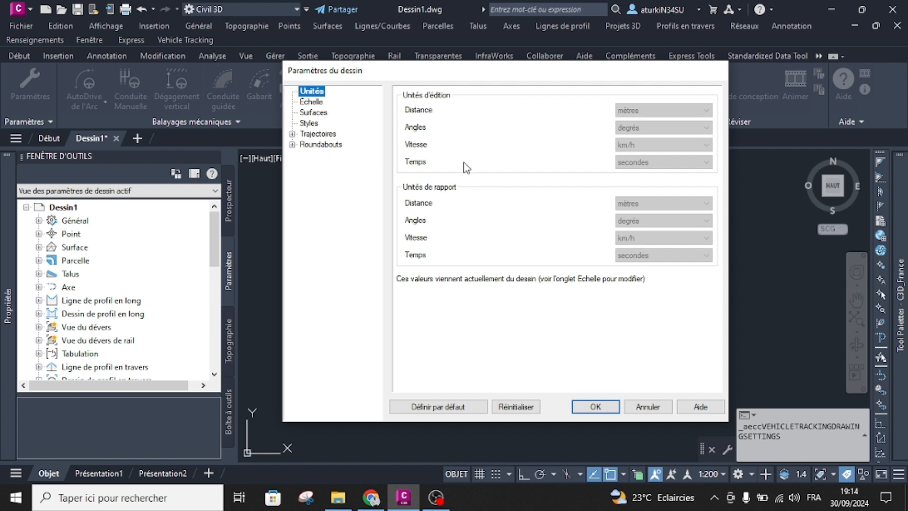
pyautogui.click(313, 102)
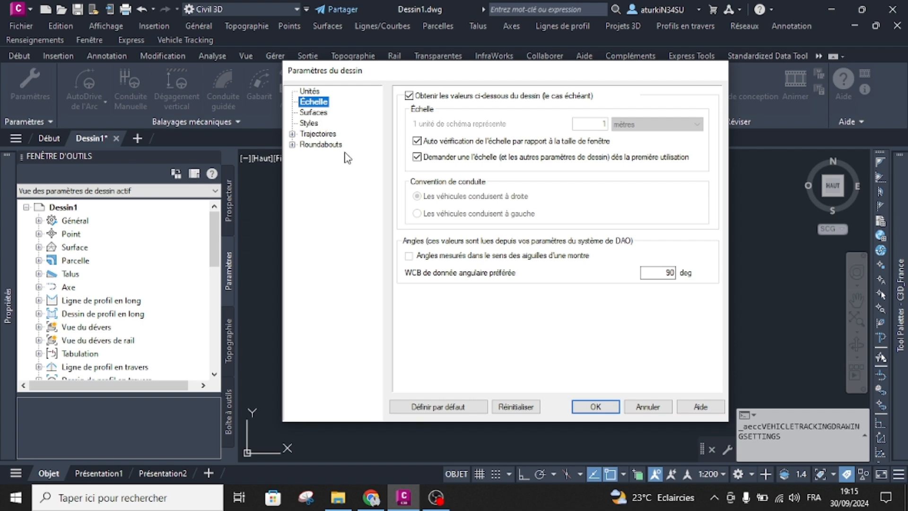
pyautogui.click(316, 112)
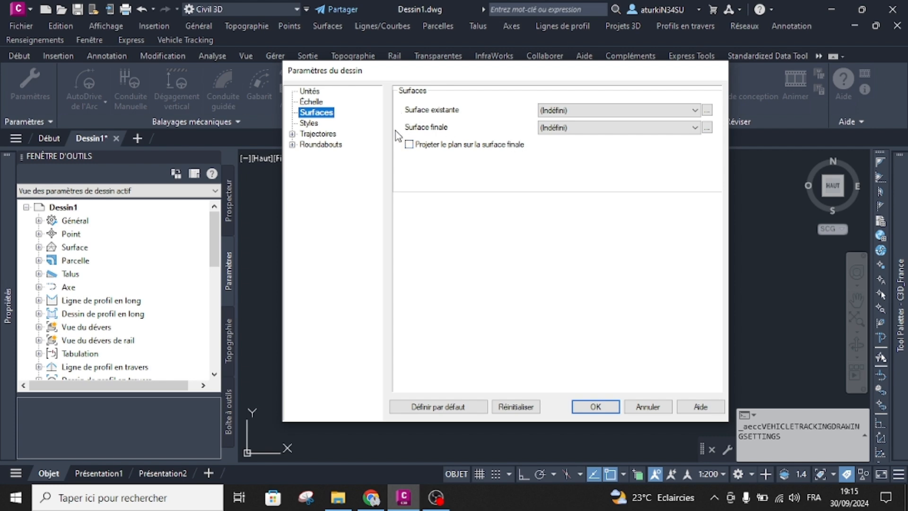
pyautogui.click(312, 123)
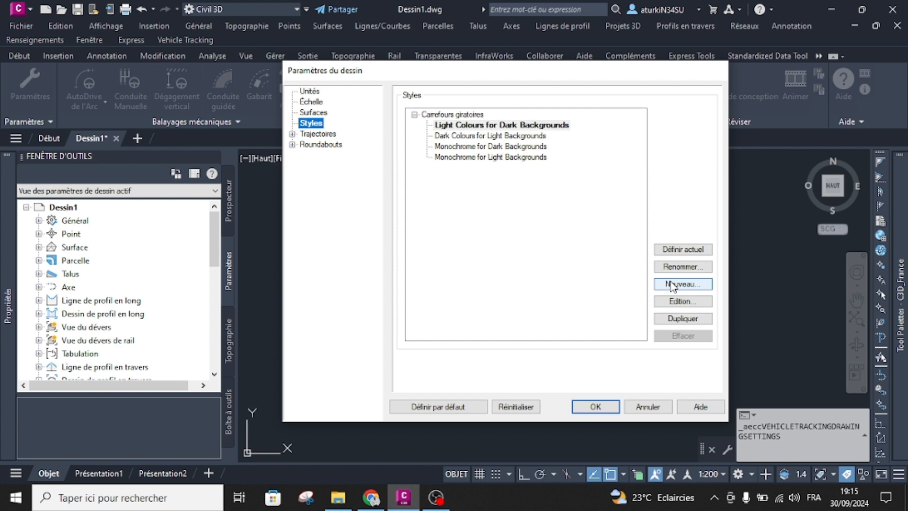
# Examine the Couches page under Trajectoires and the forward tracking-point choices on the Point de suivi page.
pyautogui.click(292, 134)
pyautogui.click(317, 134)
pyautogui.click(327, 145)
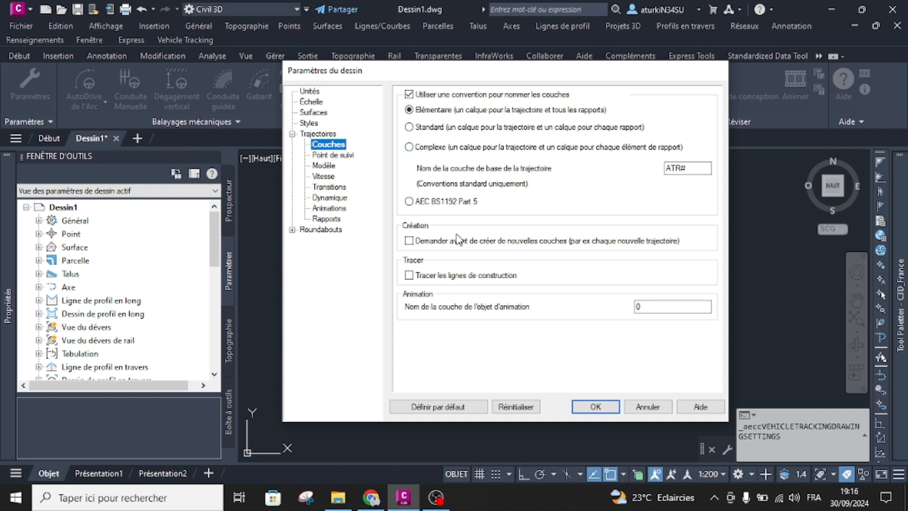
pyautogui.click(322, 157)
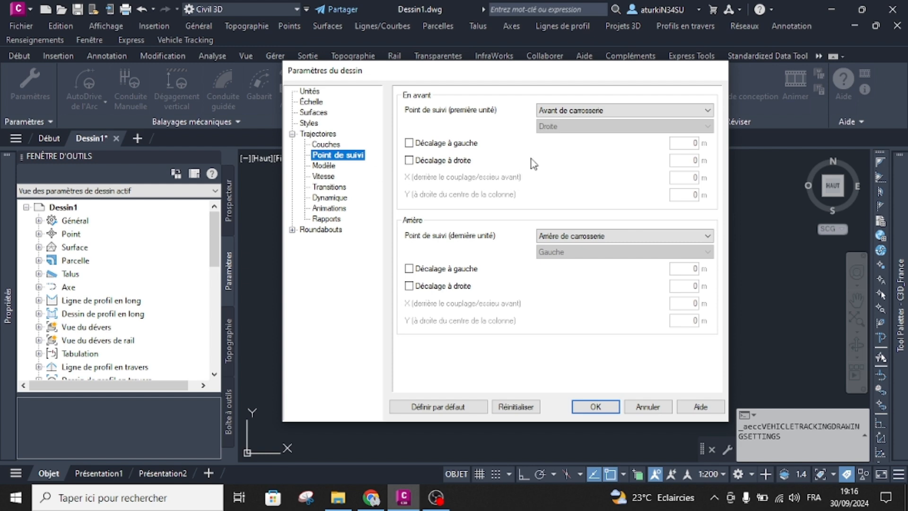
pyautogui.click(547, 111)
pyautogui.click(549, 124)
# Examine the Modèle, Vitesse and Transitions pages under Trajectoires, including the forward and reverse design speeds.
pyautogui.click(320, 167)
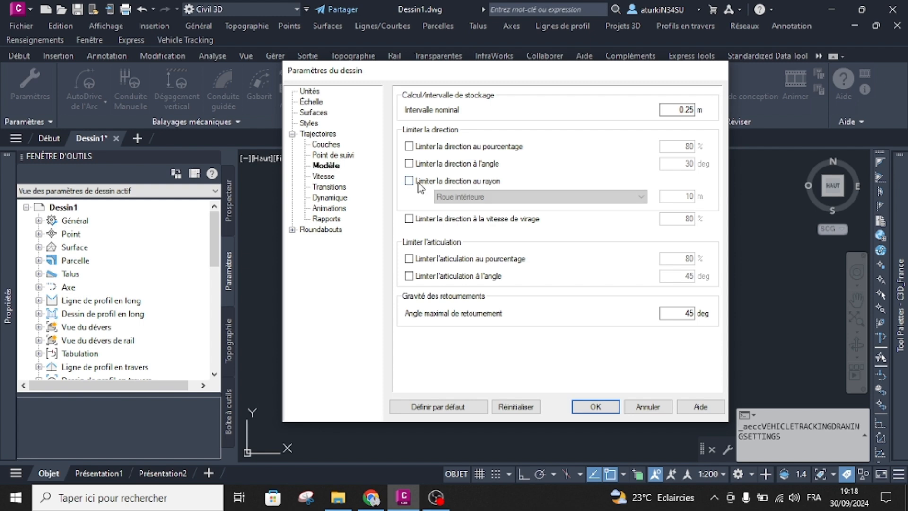
pyautogui.click(318, 178)
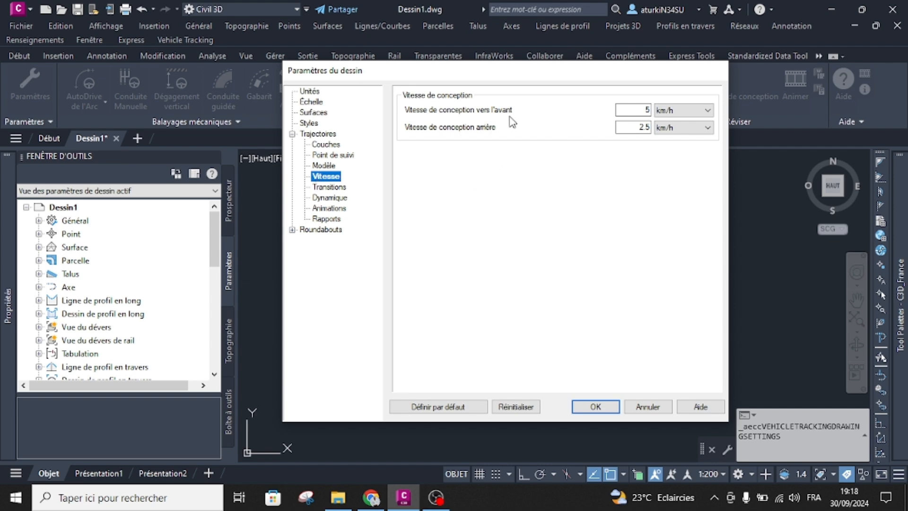
pyautogui.click(640, 112)
pyautogui.click(644, 126)
pyautogui.click(339, 188)
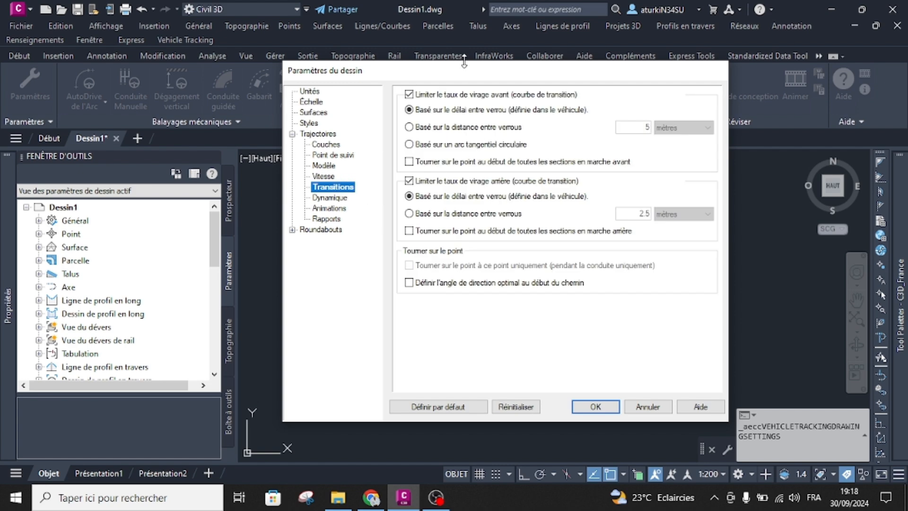
# On the Dynamique page, enable limiting turns for dynamic effects and set the recommendations to Paramètres personnalisés.
pyautogui.click(338, 198)
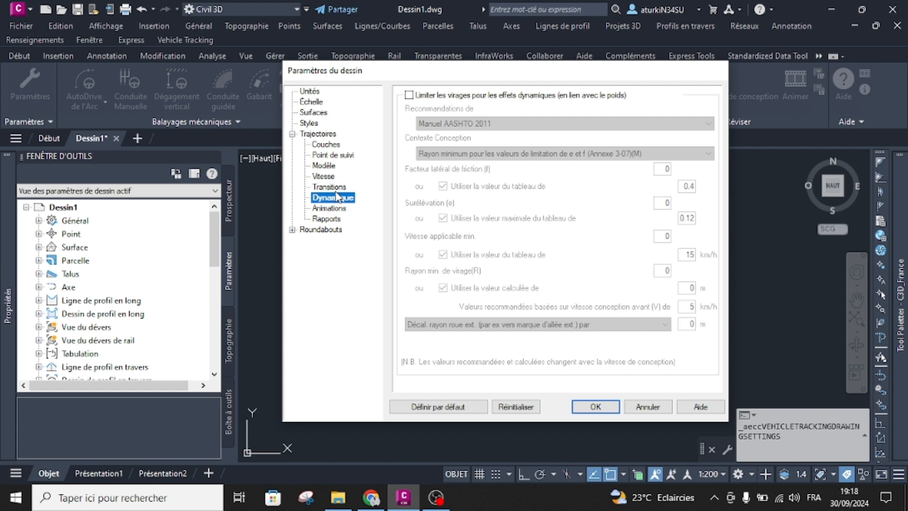
pyautogui.click(427, 96)
pyautogui.click(542, 305)
pyautogui.click(450, 124)
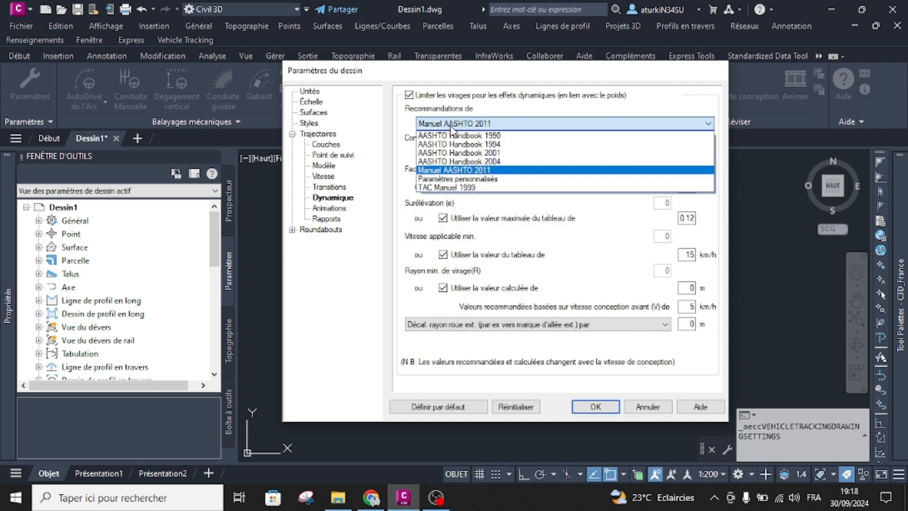
pyautogui.click(473, 180)
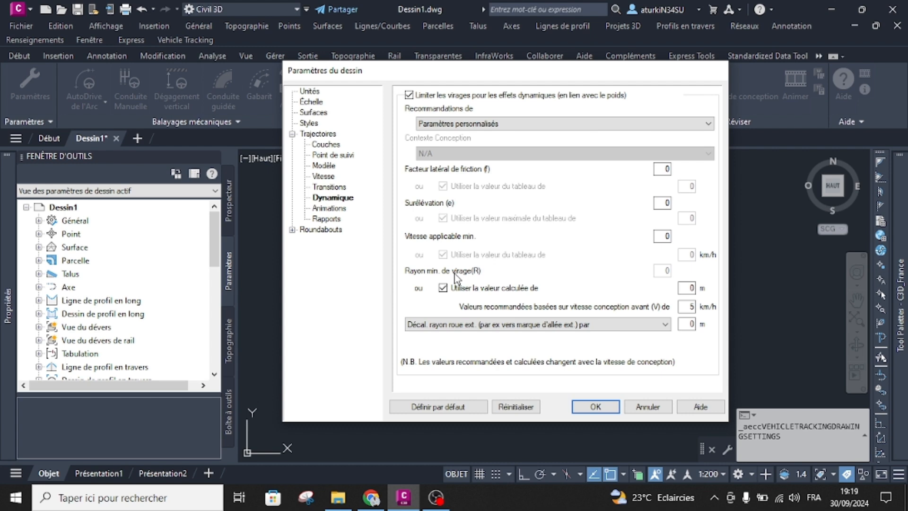
# Set the Dynamique recommendations back to Manuel AASHTO 2011 and disable limiting turns for dynamic effects.
pyautogui.click(341, 209)
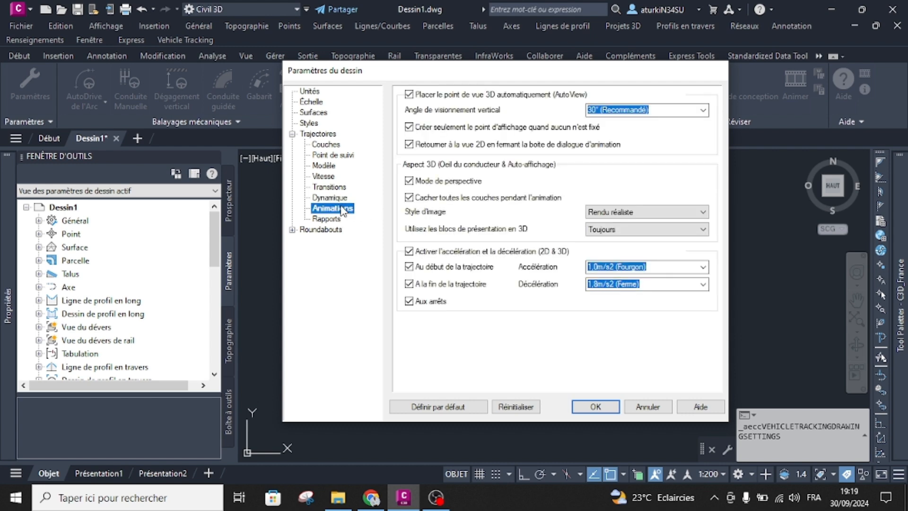
pyautogui.click(334, 197)
pyautogui.click(475, 122)
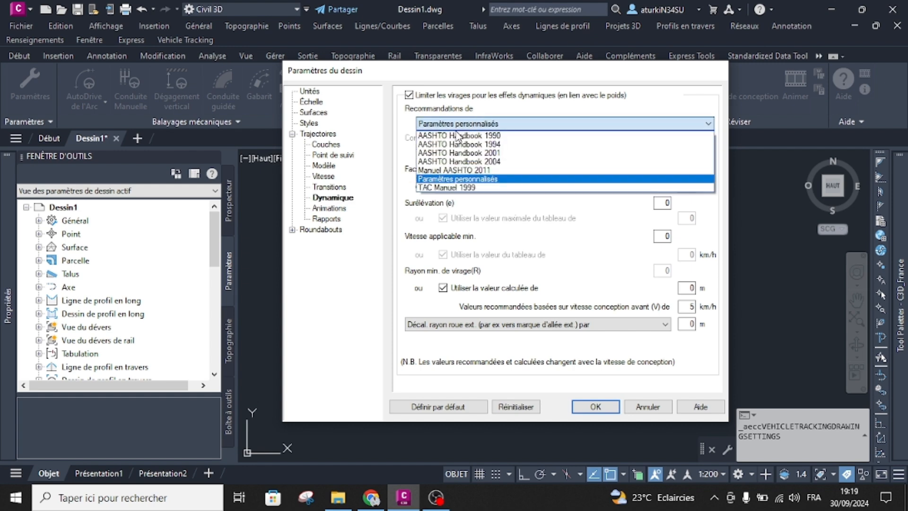
pyautogui.click(449, 170)
pyautogui.click(417, 95)
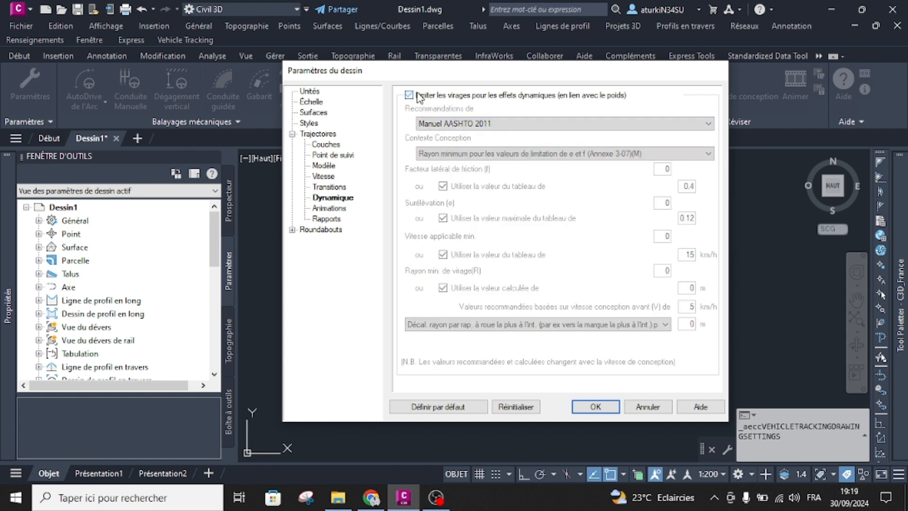
# Examine the Animations page and the Rapports list, including the elements of Rapport 0001 Body and Chassis Envelopes.
pyautogui.click(340, 209)
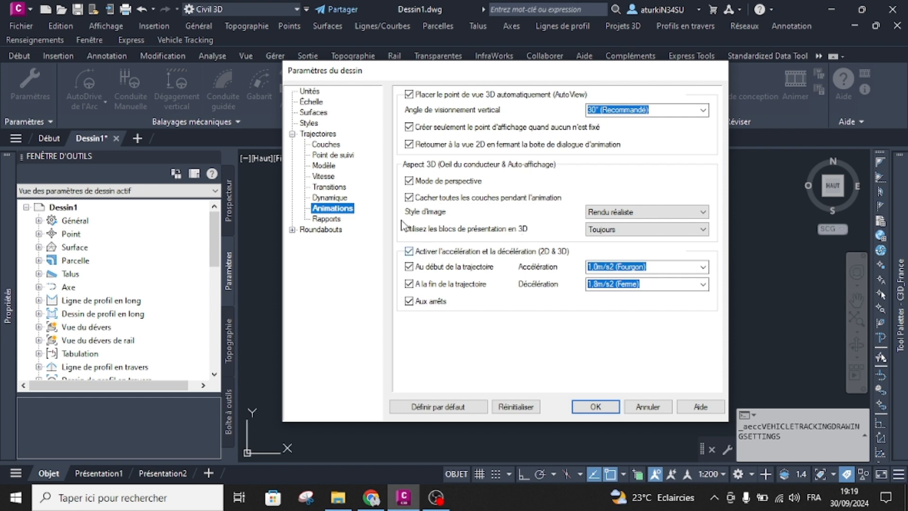
pyautogui.click(331, 219)
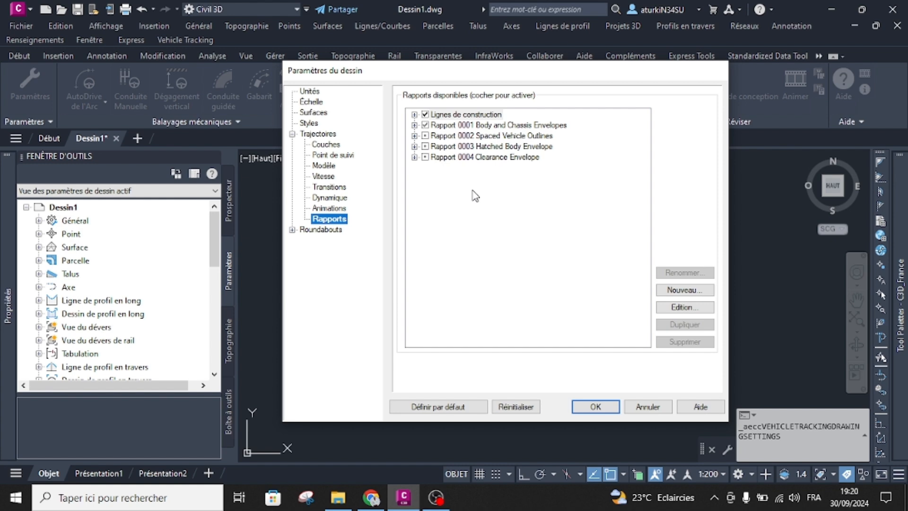
pyautogui.click(414, 125)
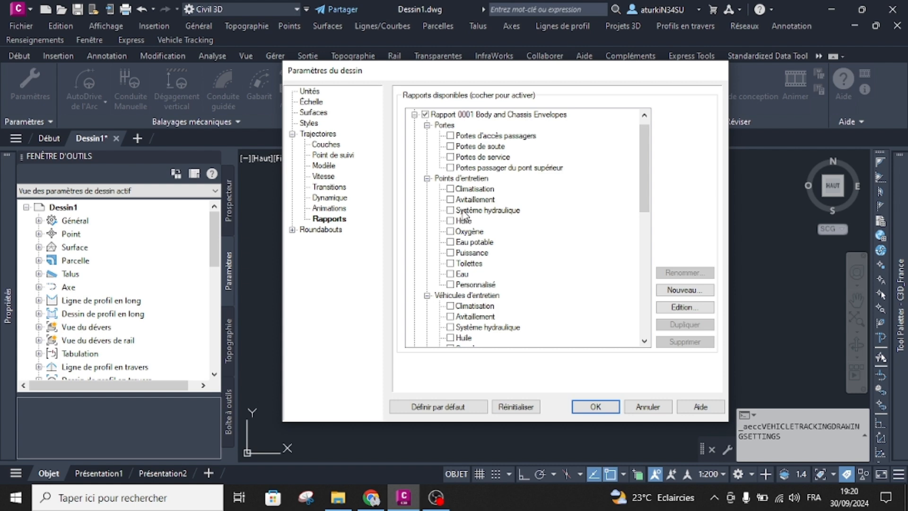
pyautogui.click(415, 114)
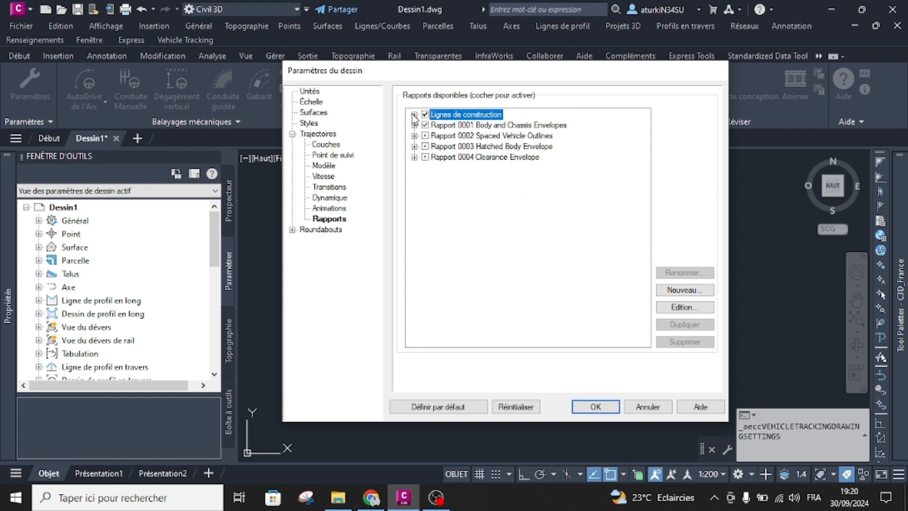
# Examine the Projet 3D and Marquage au sol pages under Roundabouts, and cancel the drawing settings.
pyautogui.click(292, 229)
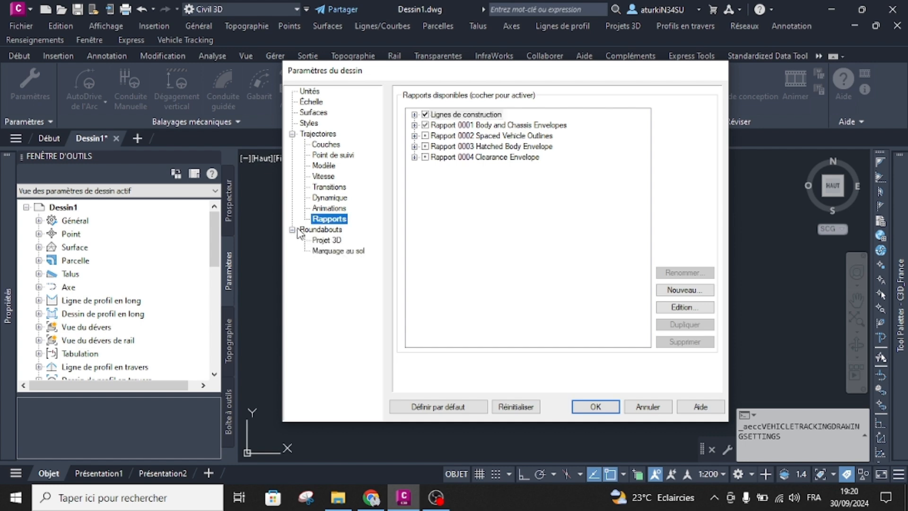
pyautogui.click(321, 230)
pyautogui.click(329, 240)
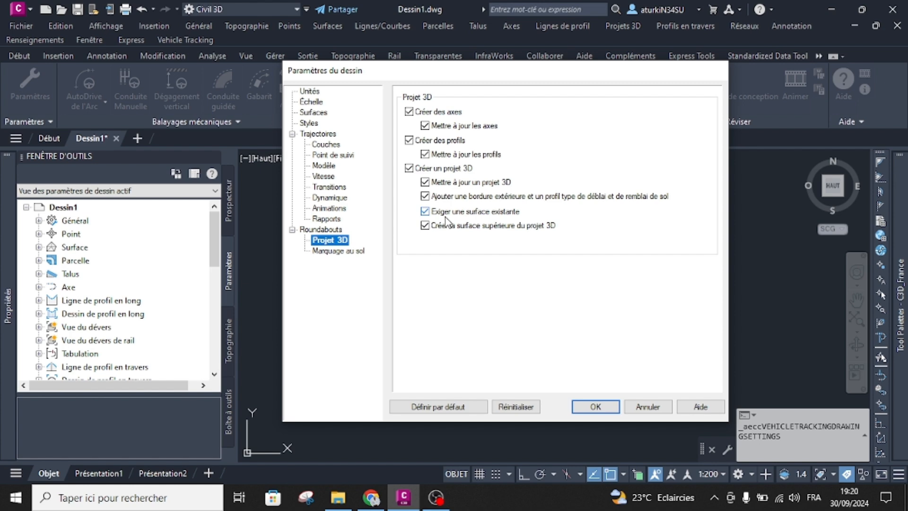
pyautogui.click(336, 251)
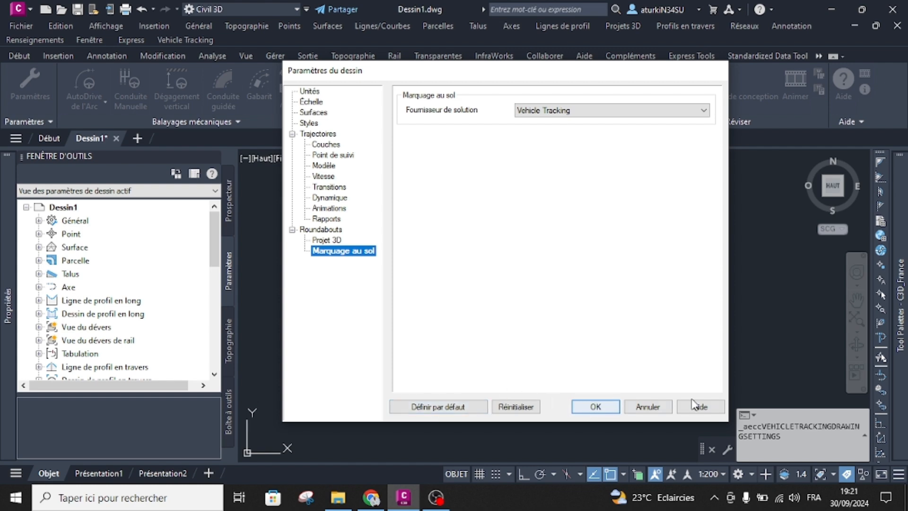
pyautogui.click(650, 406)
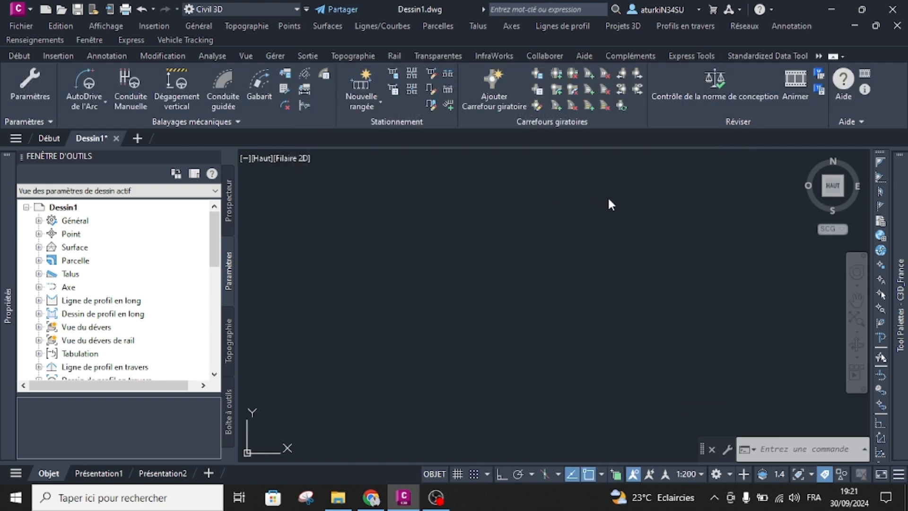
# View the Vehicle Tracking data export options and the save location browser, and cancel without exporting.
pyautogui.click(54, 124)
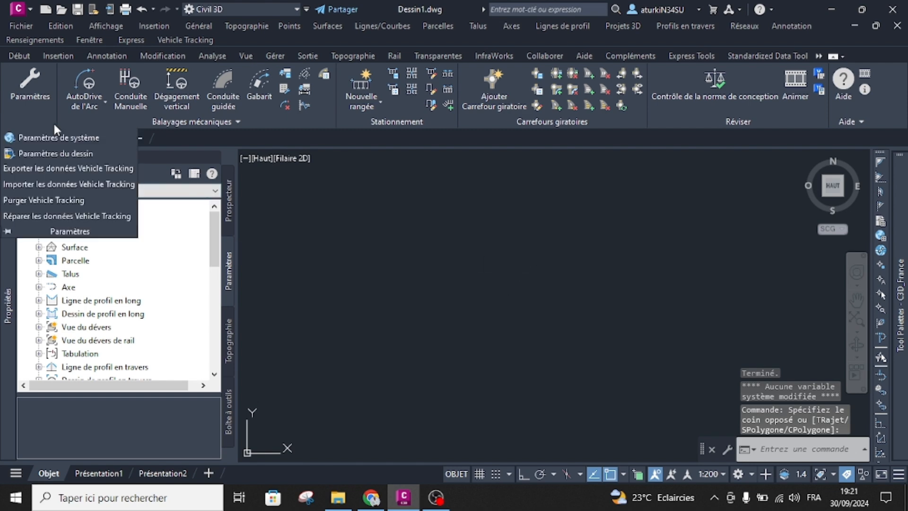
pyautogui.click(53, 169)
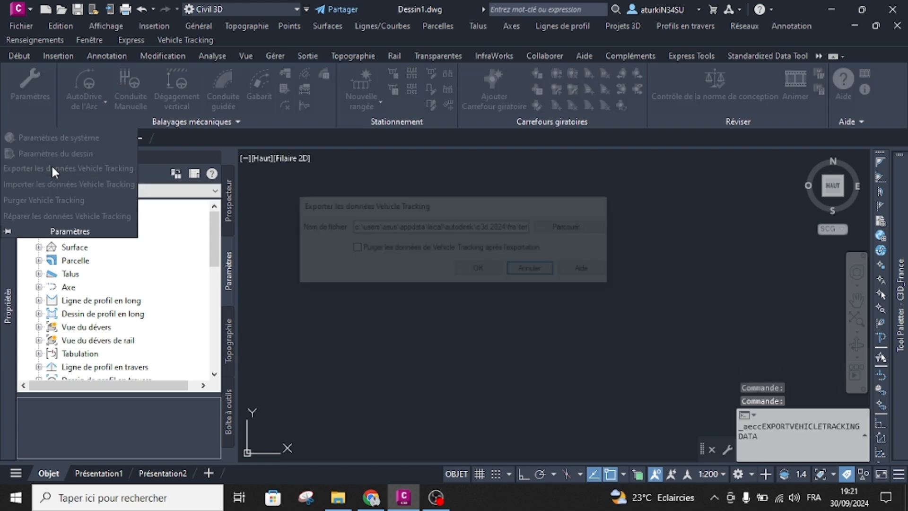
pyautogui.click(554, 228)
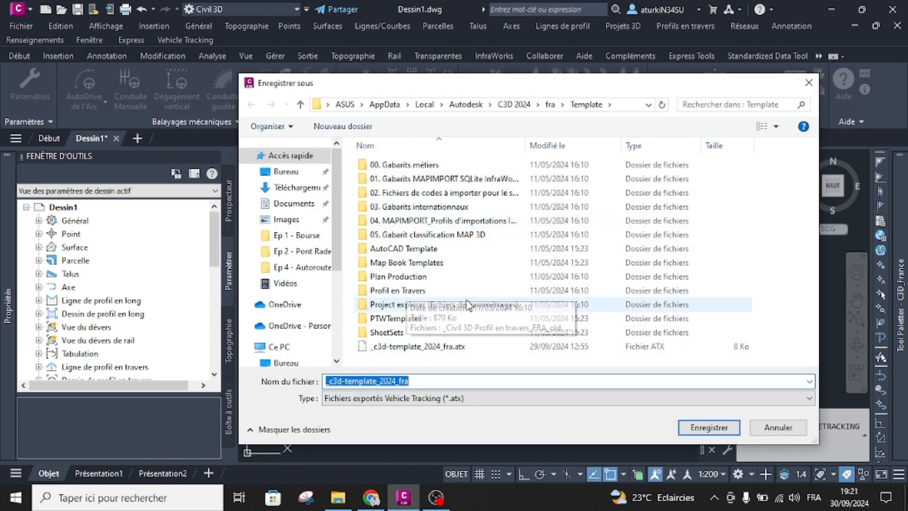
pyautogui.click(808, 83)
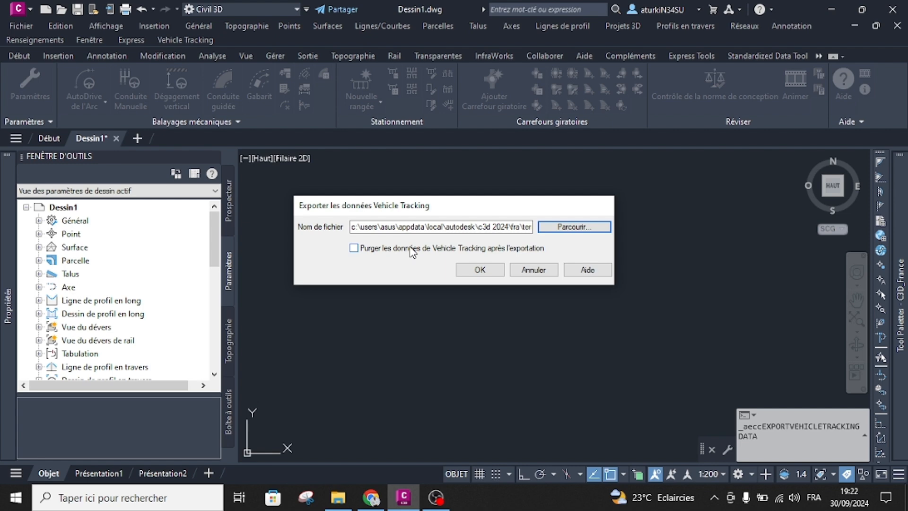
pyautogui.click(533, 270)
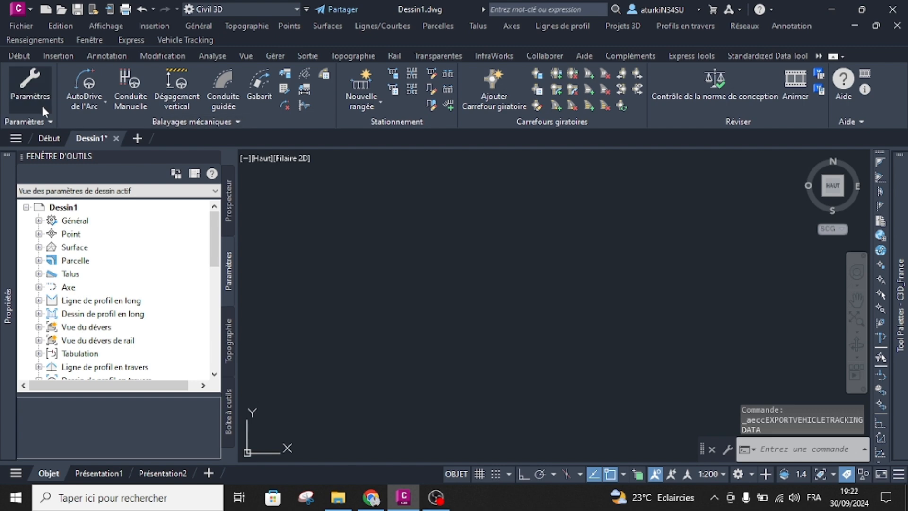
# View the Vehicle Tracking data import options and the source file browser, and cancel without importing.
pyautogui.click(34, 122)
pyautogui.click(51, 184)
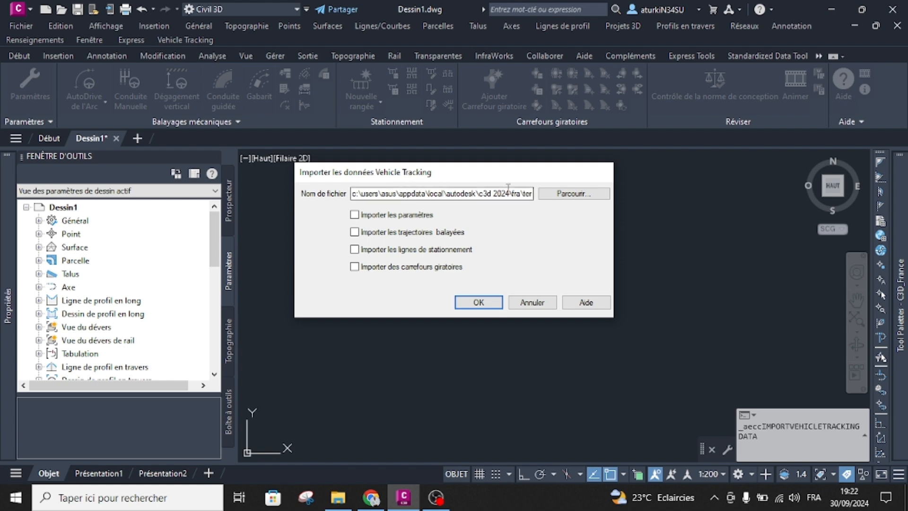
pyautogui.click(578, 195)
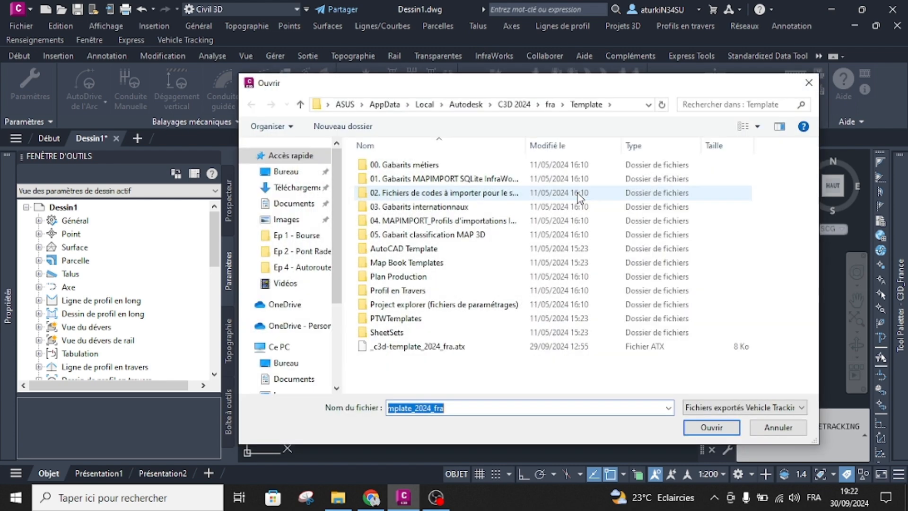
pyautogui.click(808, 82)
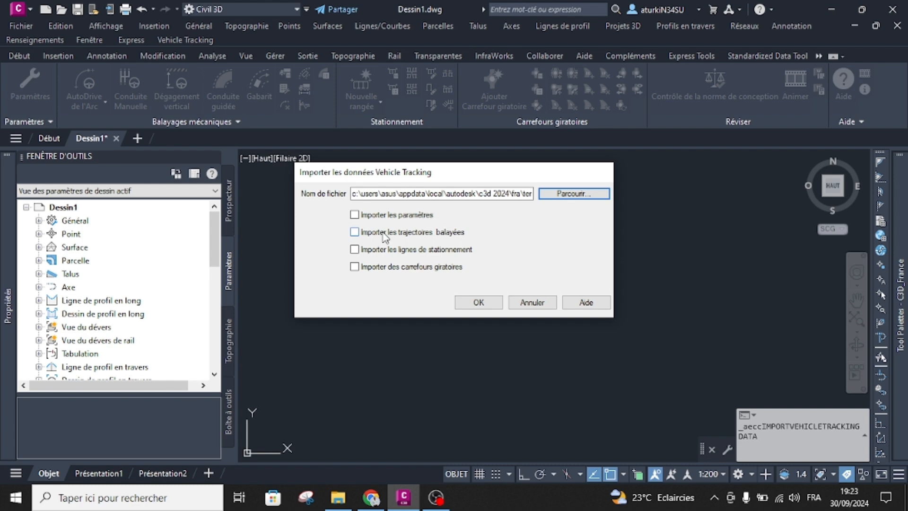
pyautogui.click(527, 303)
# View the Vehicle Tracking purge options, and cancel without purging the drawing.
pyautogui.click(44, 118)
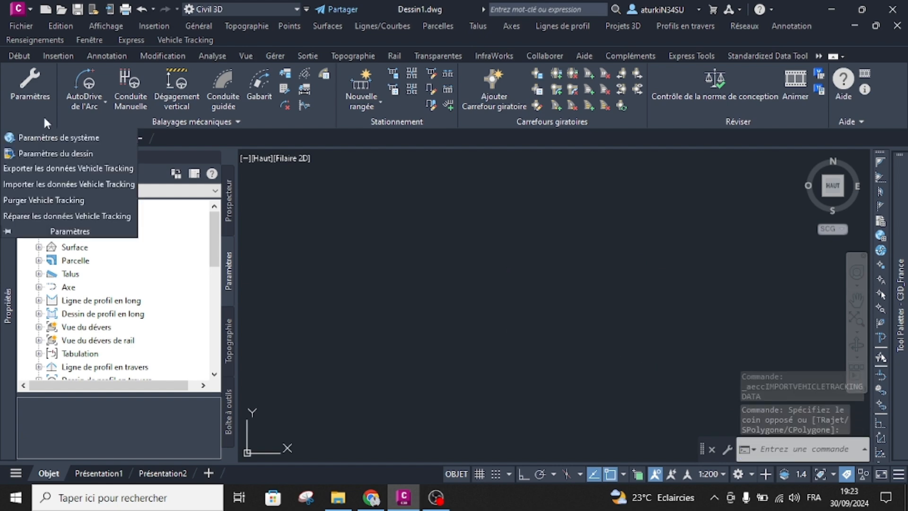
pyautogui.click(41, 201)
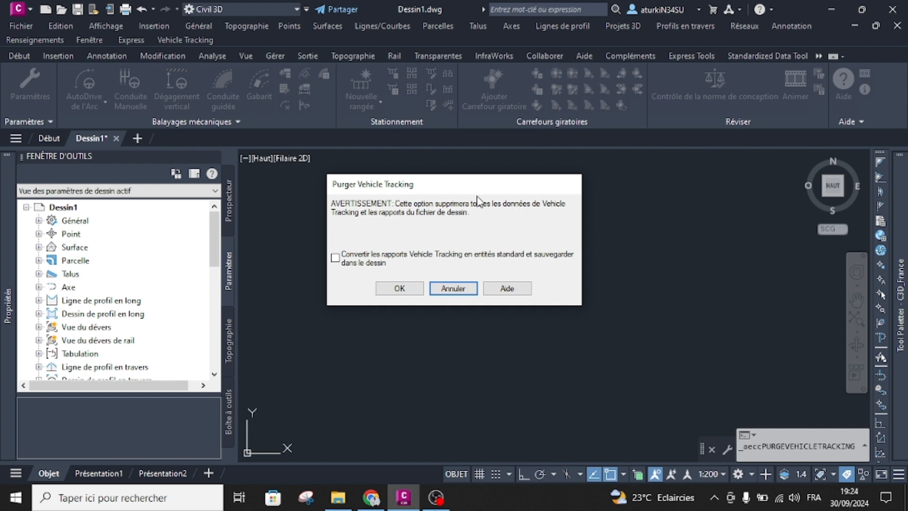
pyautogui.click(453, 288)
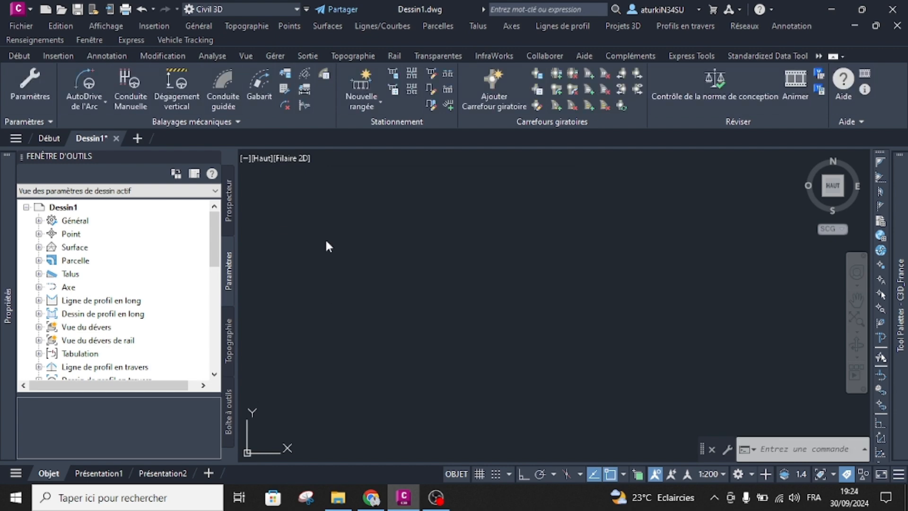
# Run the repair of the Vehicle Tracking data in the current drawing.
pyautogui.click(44, 121)
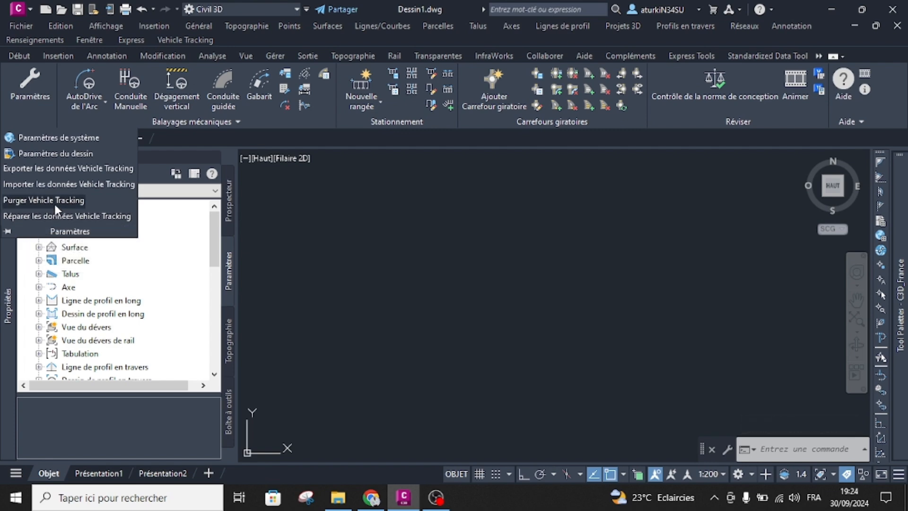
pyautogui.click(49, 214)
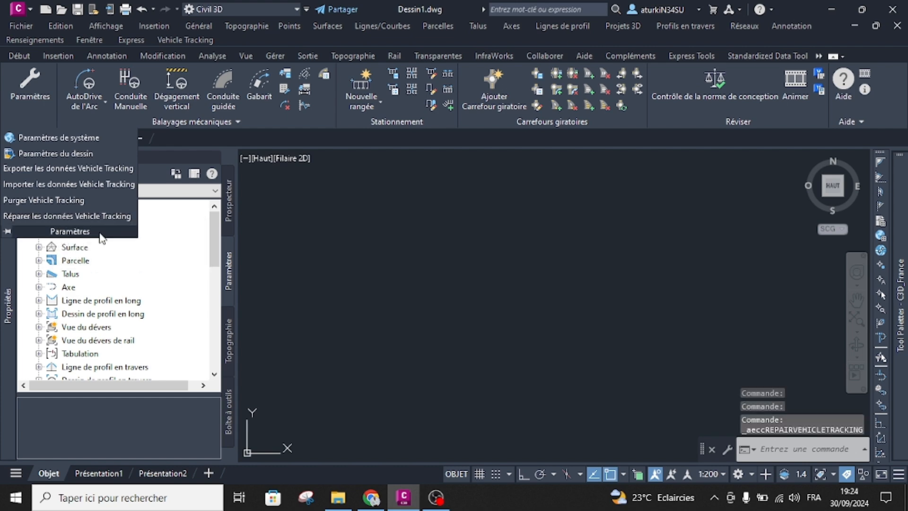
pyautogui.click(695, 226)
pyautogui.click(666, 237)
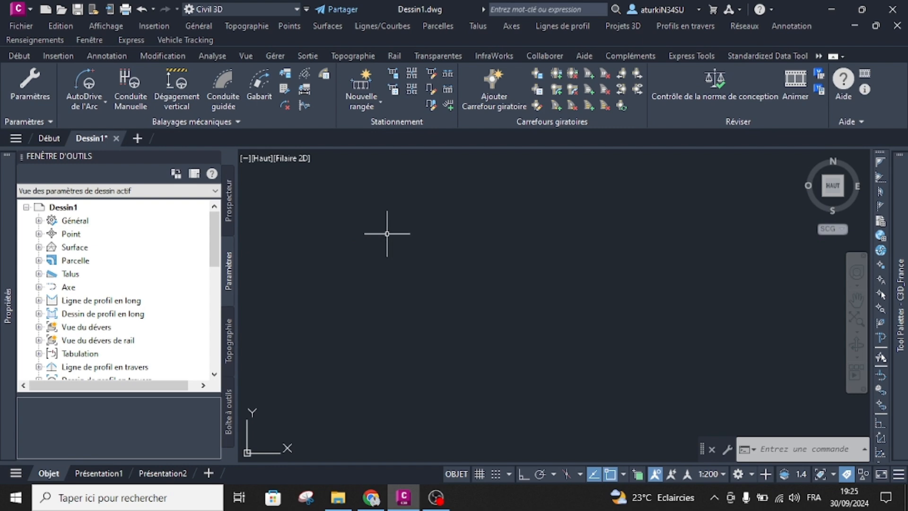
# Examine the new path report and new path settings in the Vehicle Tracking drawing explorer, and try to view the Vehicle Tracking properties.
pyautogui.click(821, 77)
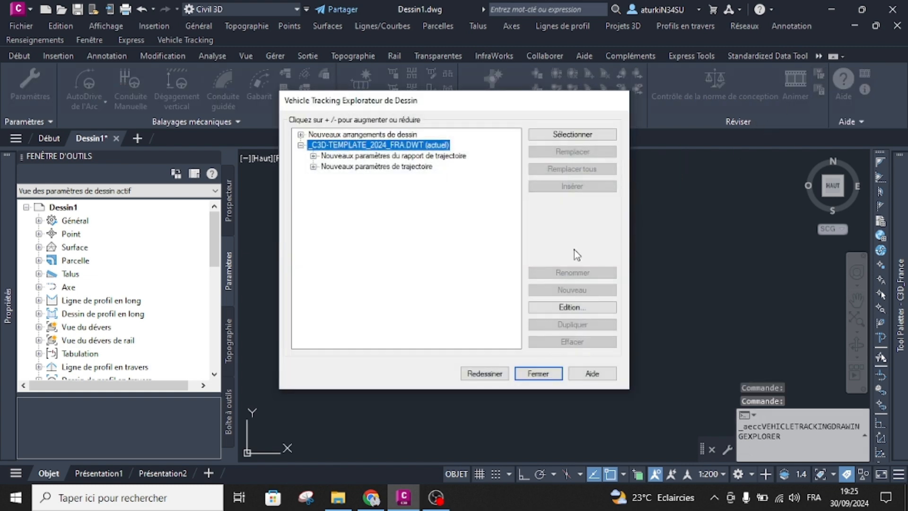
pyautogui.click(313, 156)
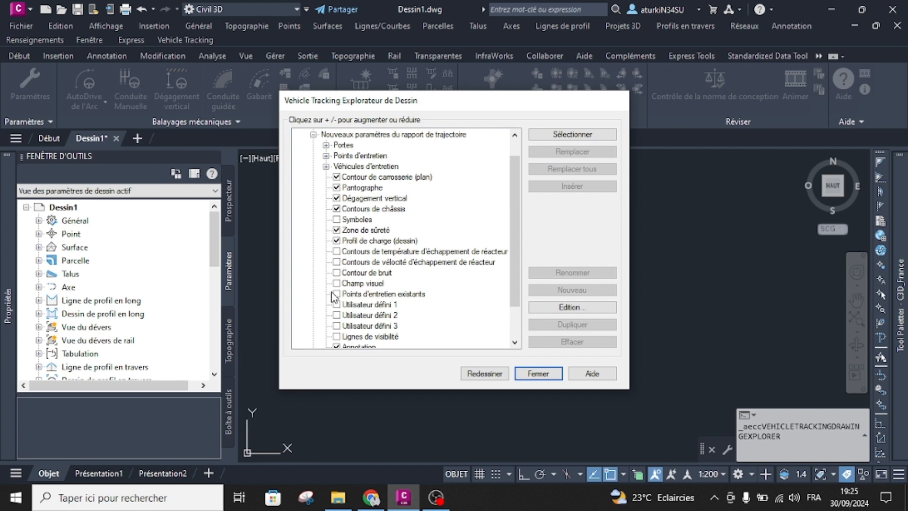
pyautogui.scroll(-1, 343, 304)
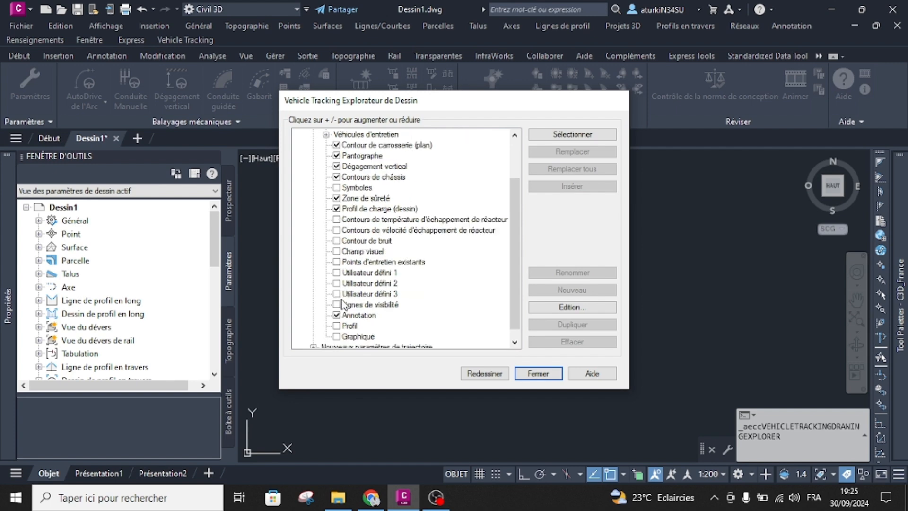
pyautogui.scroll(-1, 343, 304)
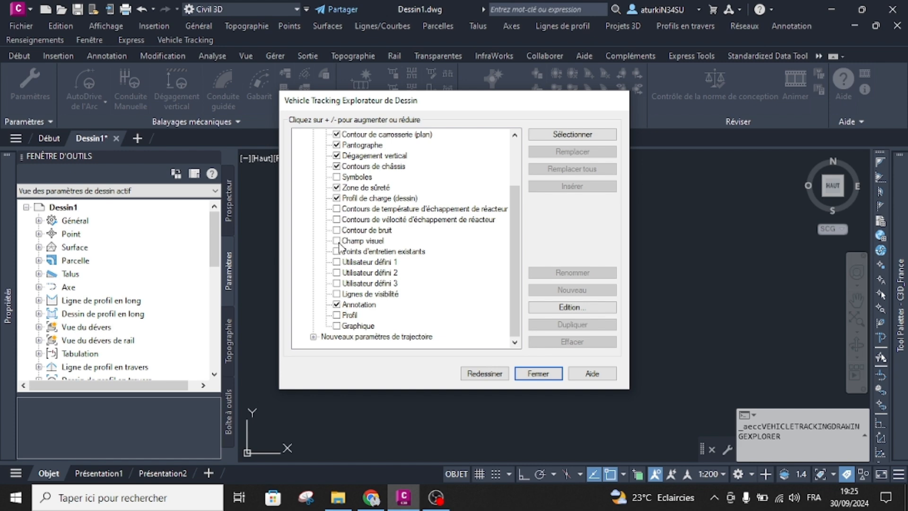
pyautogui.click(314, 337)
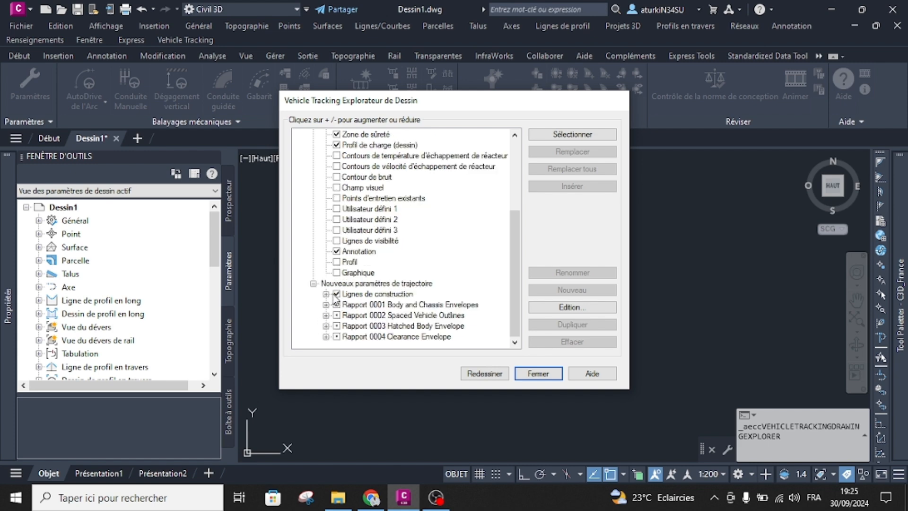
pyautogui.scroll(4, 334, 297)
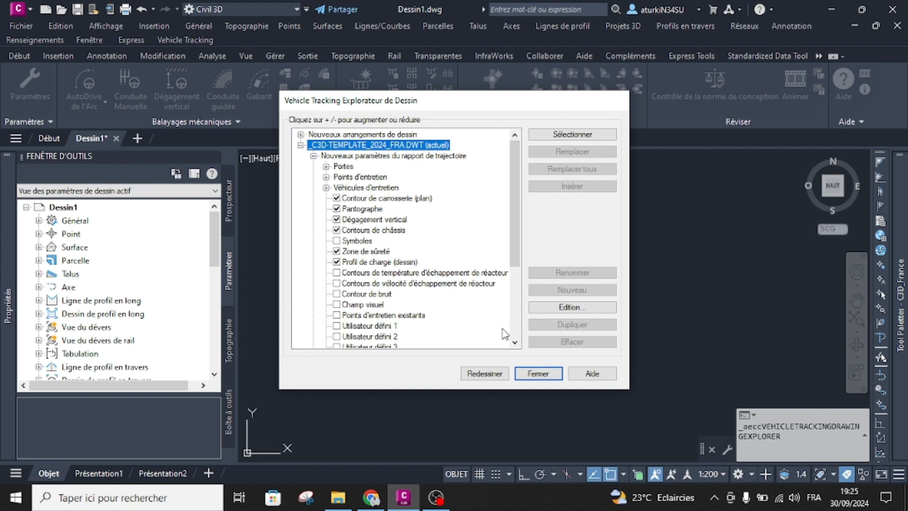
pyautogui.click(531, 373)
pyautogui.click(609, 237)
pyautogui.click(548, 284)
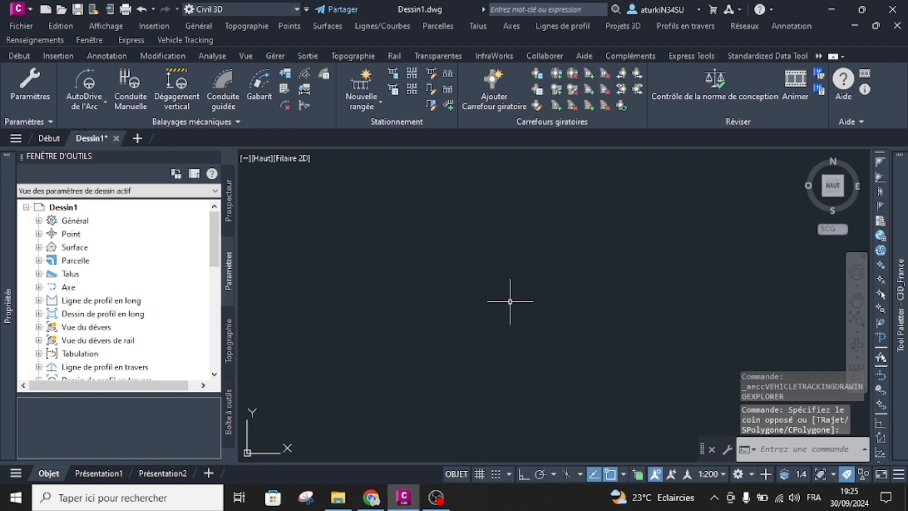
pyautogui.click(820, 90)
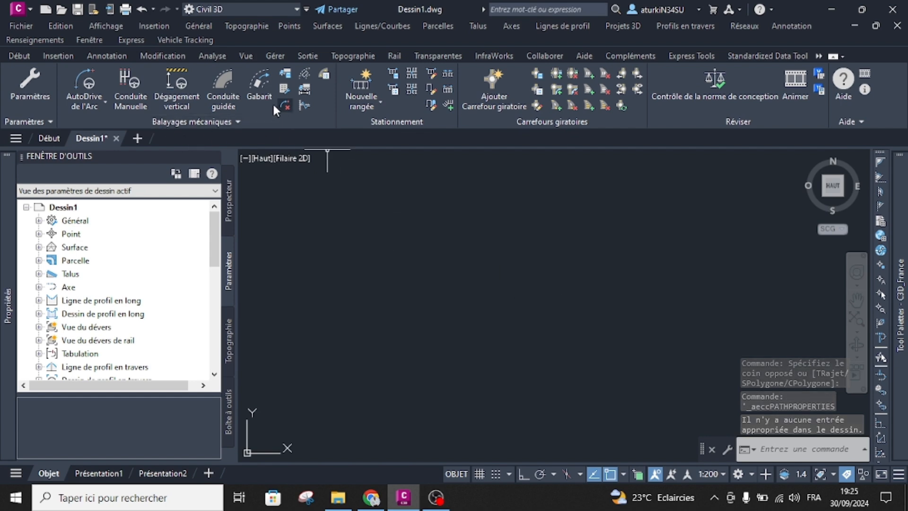
# Accept the drawing settings and drive the Camion + semi-remorque with AutoDrive Arc along a hook-shaped path about 201 m long.
pyautogui.click(103, 103)
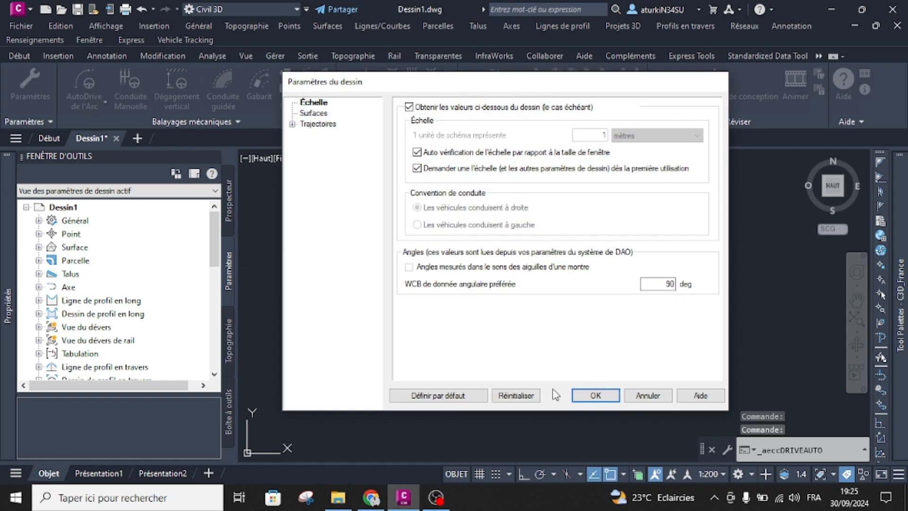
pyautogui.click(603, 396)
pyautogui.scroll(-4, 439, 297)
pyautogui.press('Return')
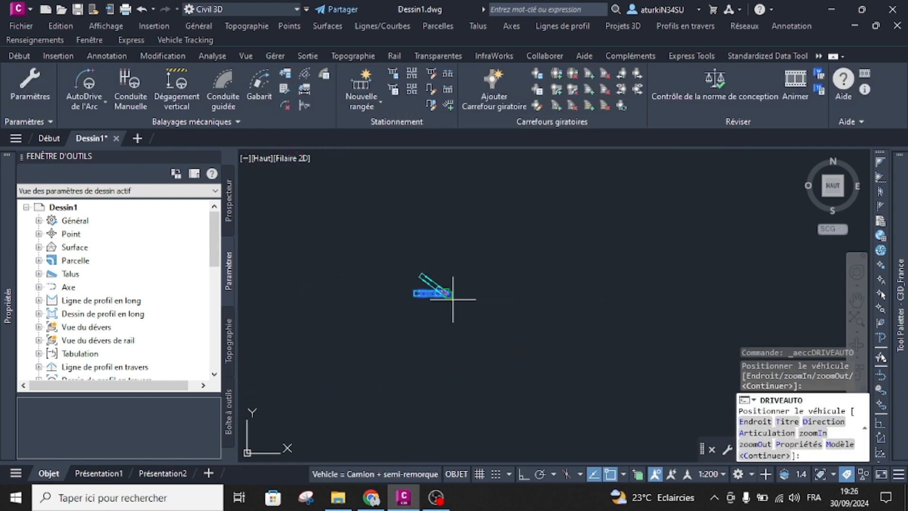
pyautogui.click(427, 317)
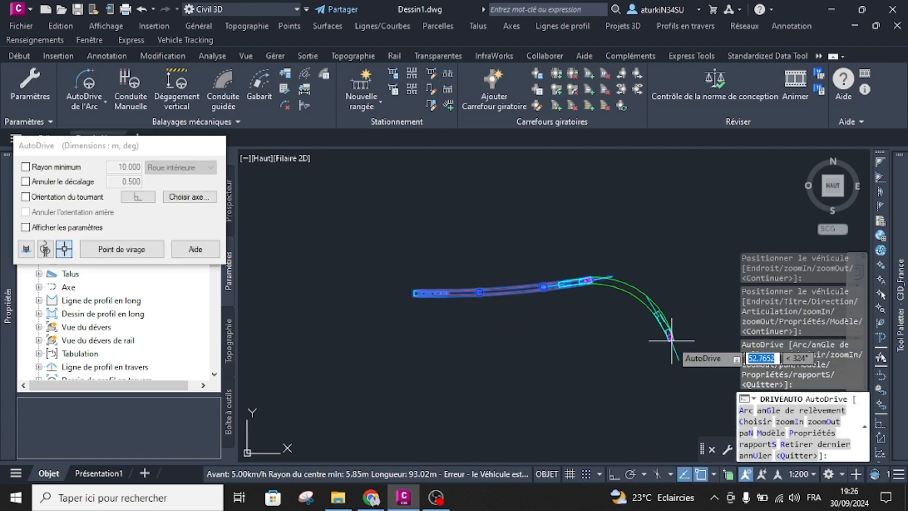
pyautogui.click(671, 339)
pyautogui.click(582, 409)
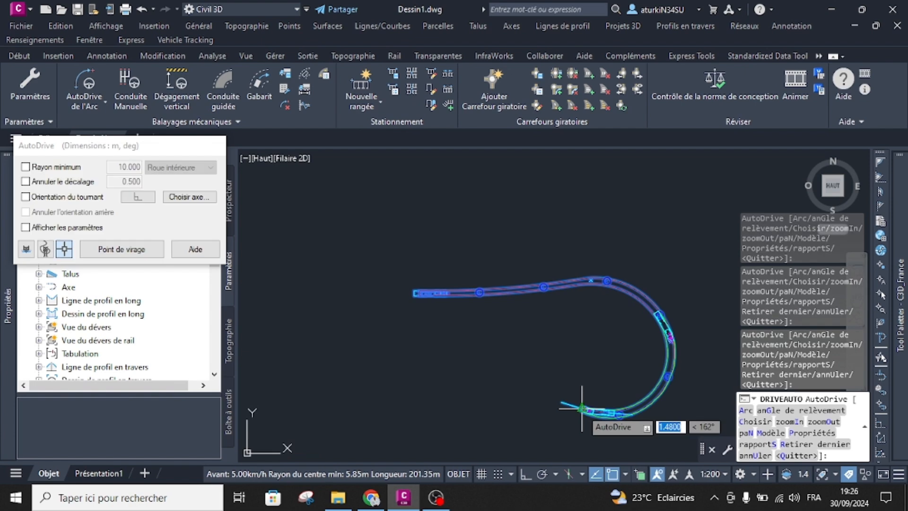
pyautogui.press('Escape')
pyautogui.scroll(-2, 537, 338)
pyautogui.moveTo(538, 338); pyautogui.dragTo(551, 334, button='middle')
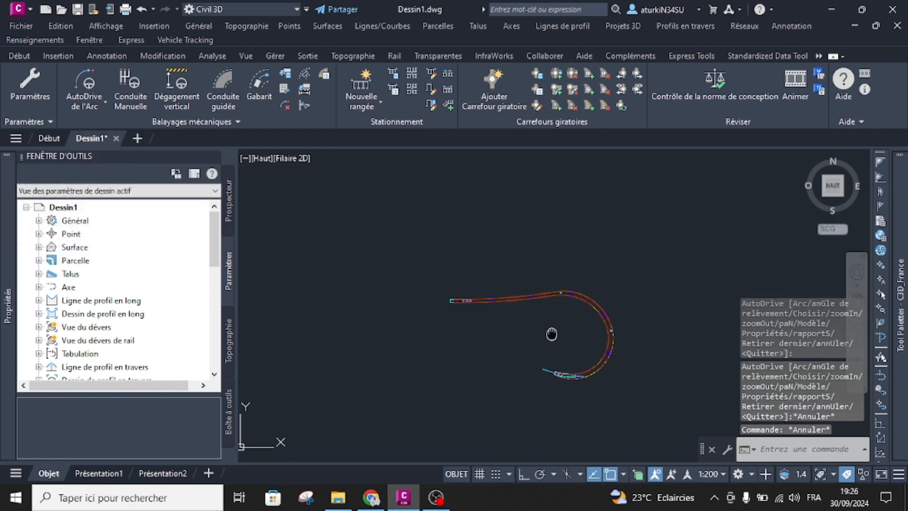
pyautogui.scroll(2, 547, 316)
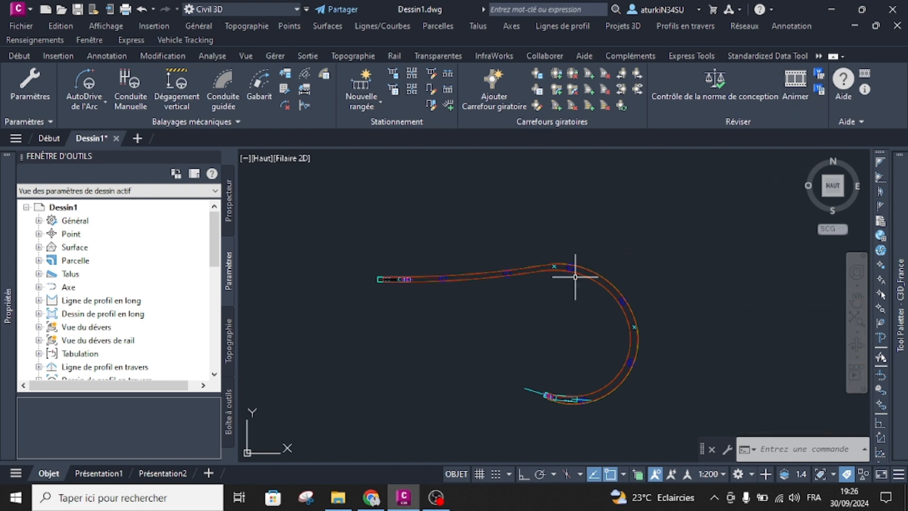
# Examine the path's properties, including Surfaces, Véhicule, Manœuvres and Rapports, and cancel without changes.
pyautogui.click(819, 89)
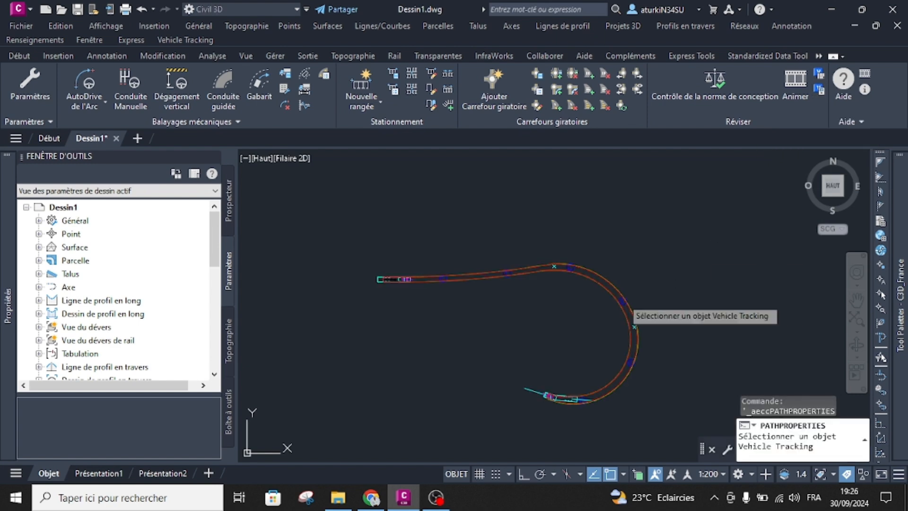
pyautogui.click(625, 299)
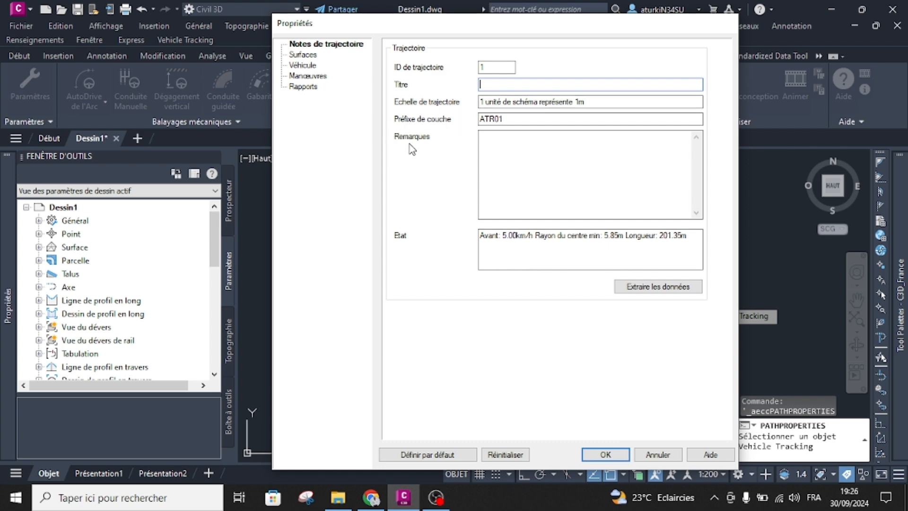
pyautogui.click(305, 55)
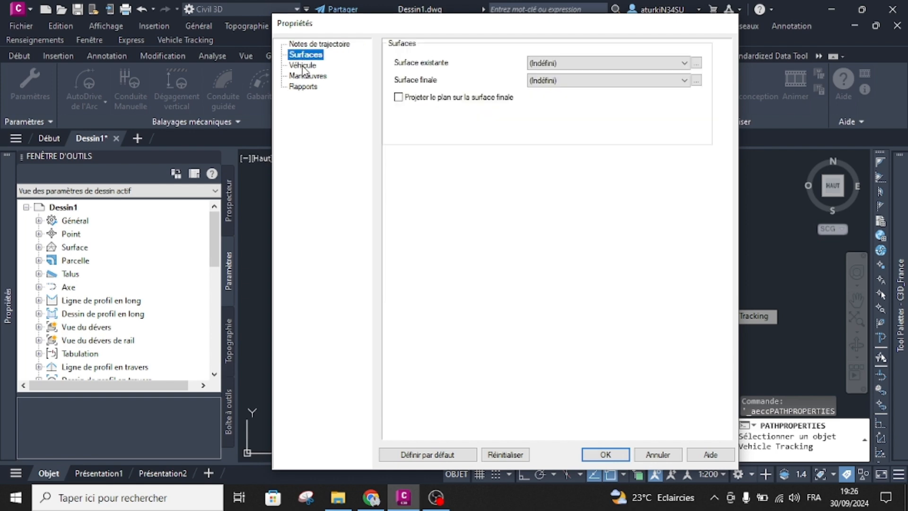
pyautogui.click(303, 66)
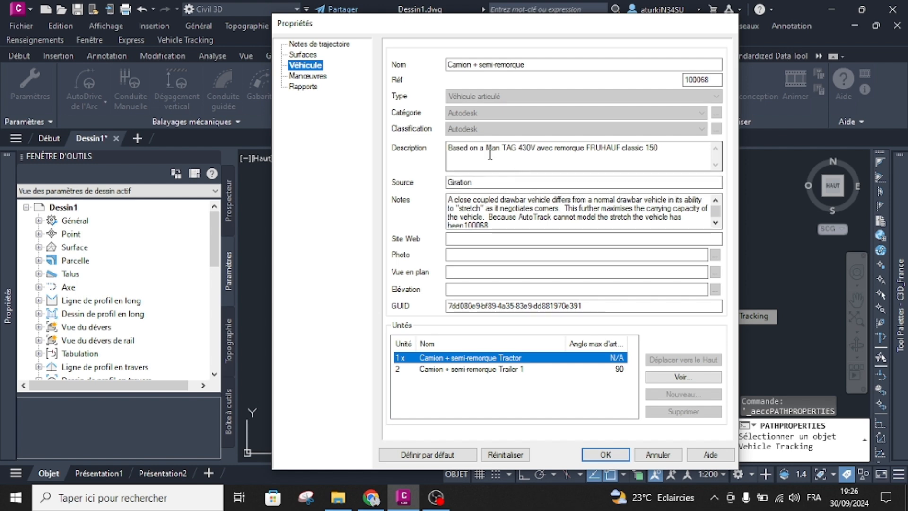
pyautogui.click(311, 77)
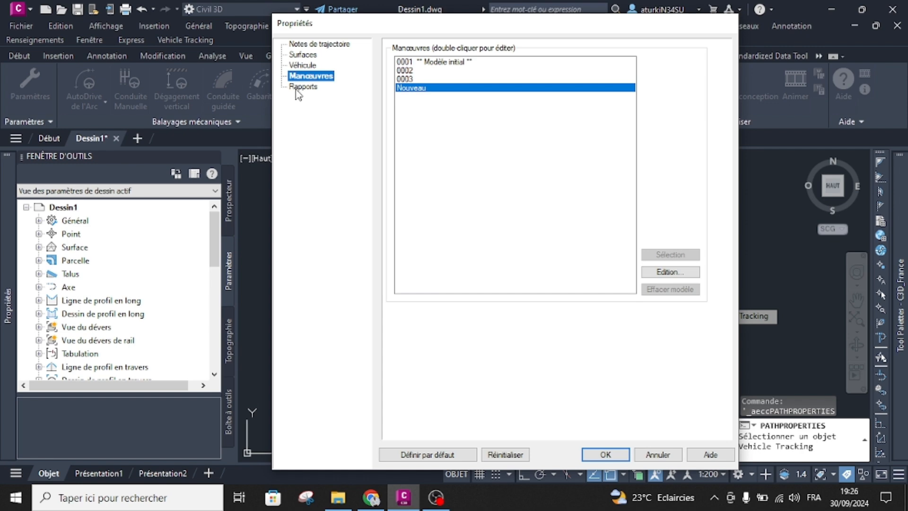
pyautogui.click(302, 88)
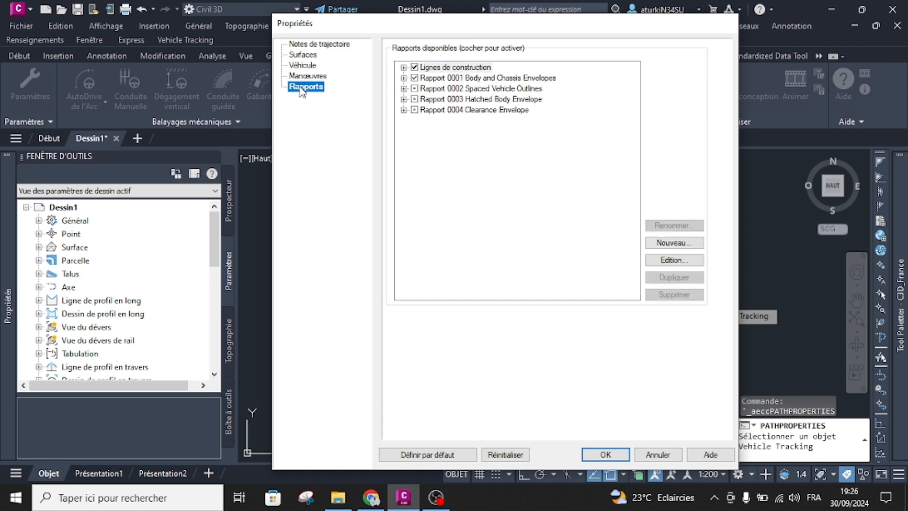
pyautogui.click(661, 453)
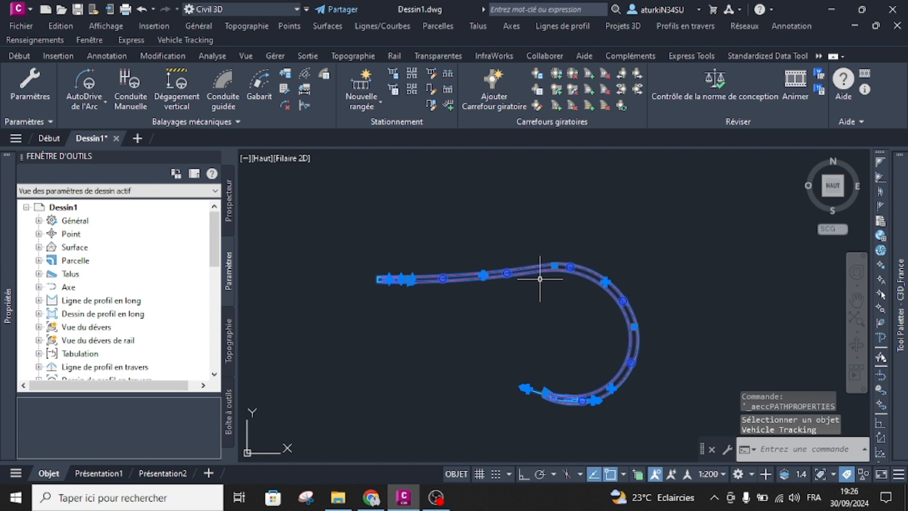
pyautogui.press('Escape')
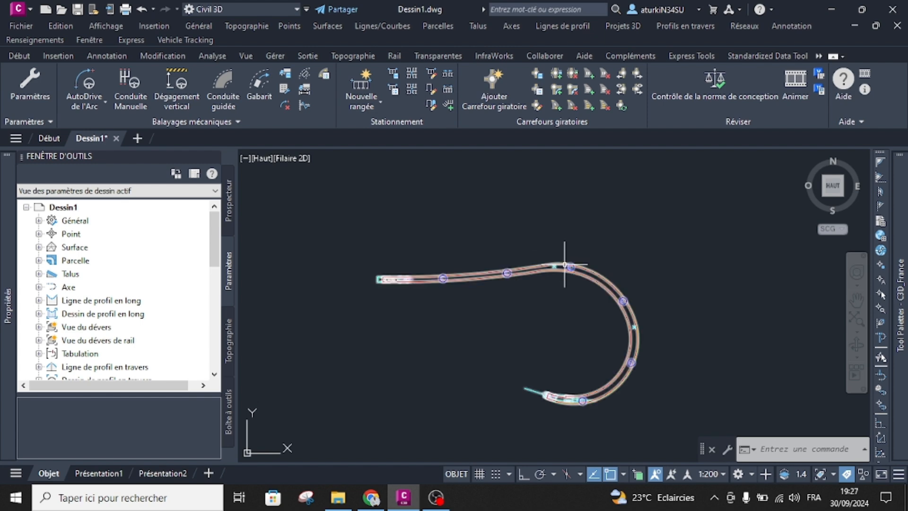
# Try the design standards check on the unsaved drawing, and save the drawing to the Bureau folder as 1.
pyautogui.click(710, 90)
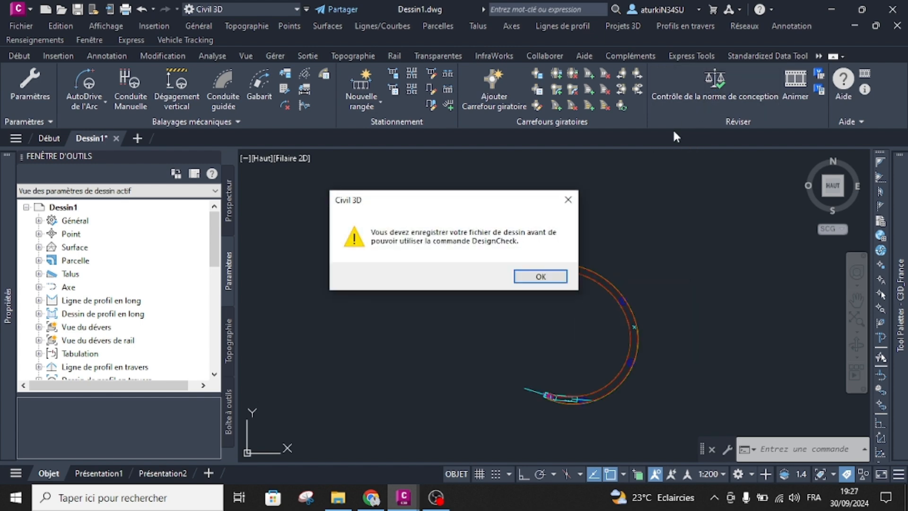
pyautogui.click(539, 278)
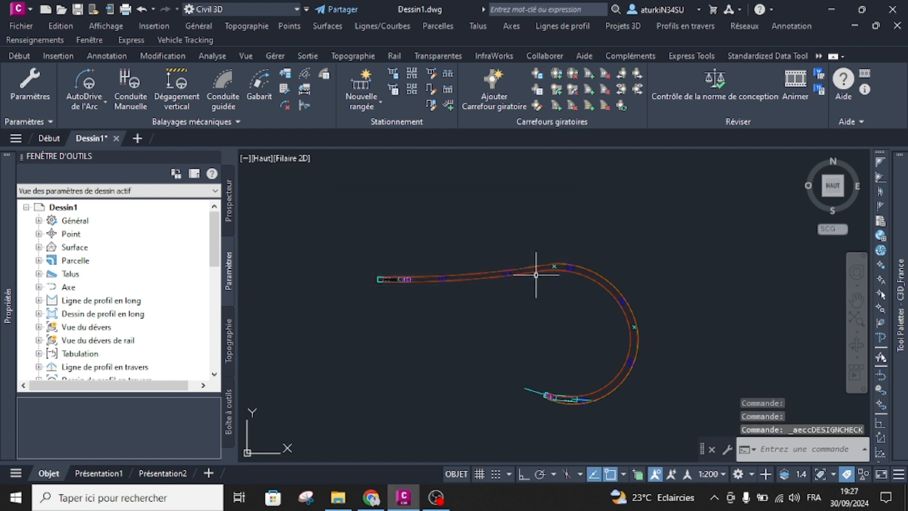
pyautogui.hotkey('ctrl', 's')
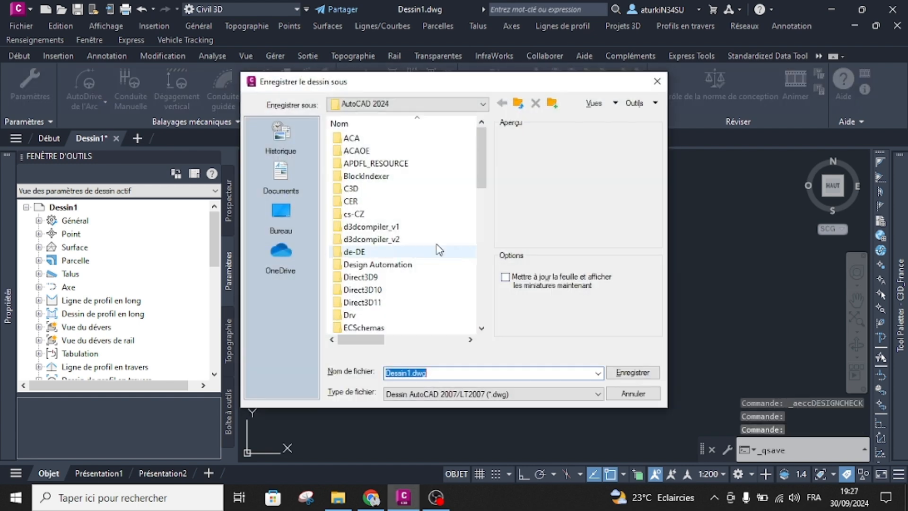
pyautogui.click(284, 215)
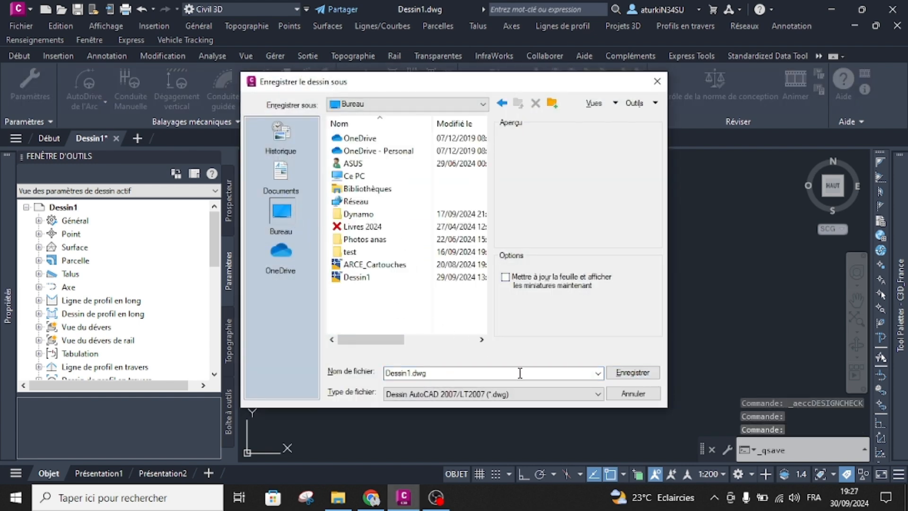
pyautogui.doubleClick(480, 374)
pyautogui.write('1')
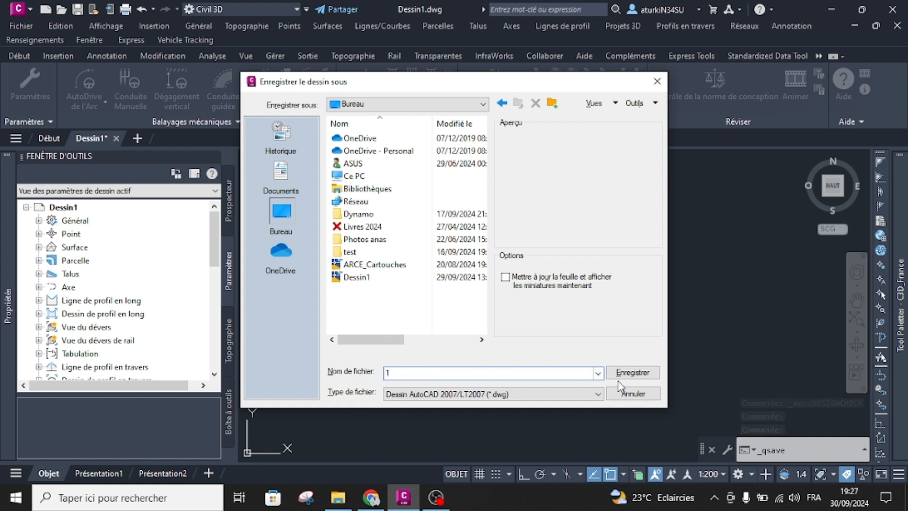
pyautogui.click(626, 376)
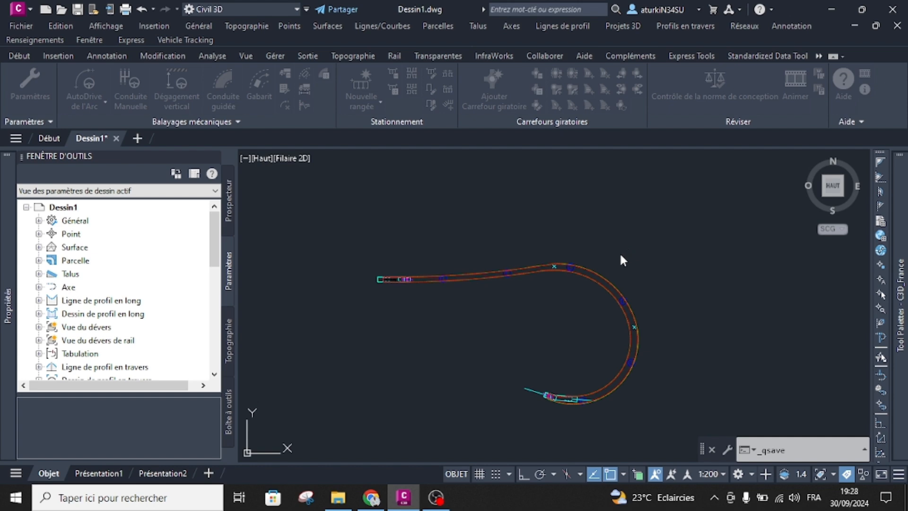
# Run the design standards check on the saved drawing to review the vehicle path's exceptions.
pyautogui.click(624, 221)
pyautogui.press('Escape')
pyautogui.click(705, 98)
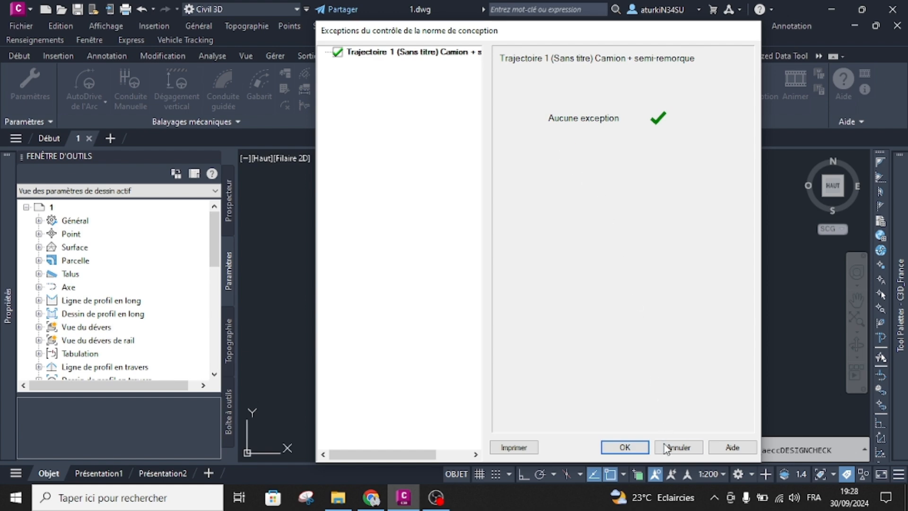
# Dismiss the design check exceptions and play the truck's path animation at up to x4 speed, pausing it partway.
pyautogui.click(677, 446)
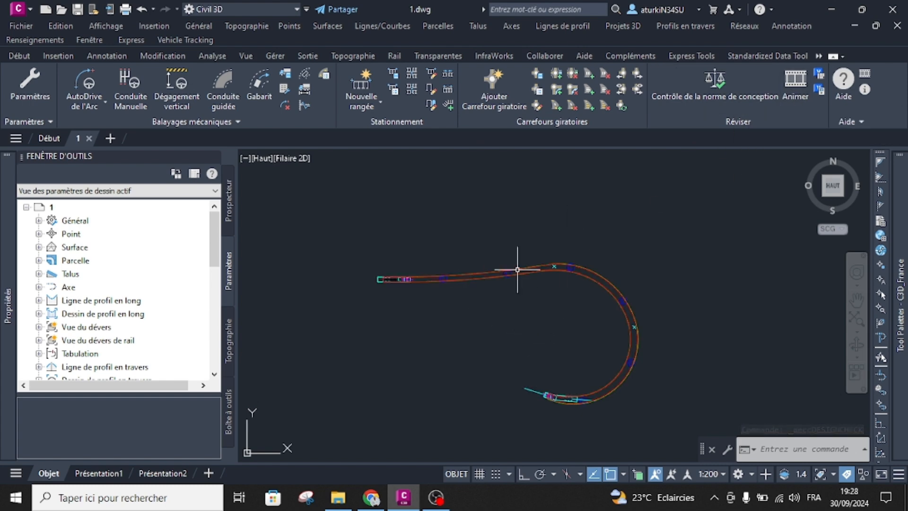
pyautogui.click(798, 98)
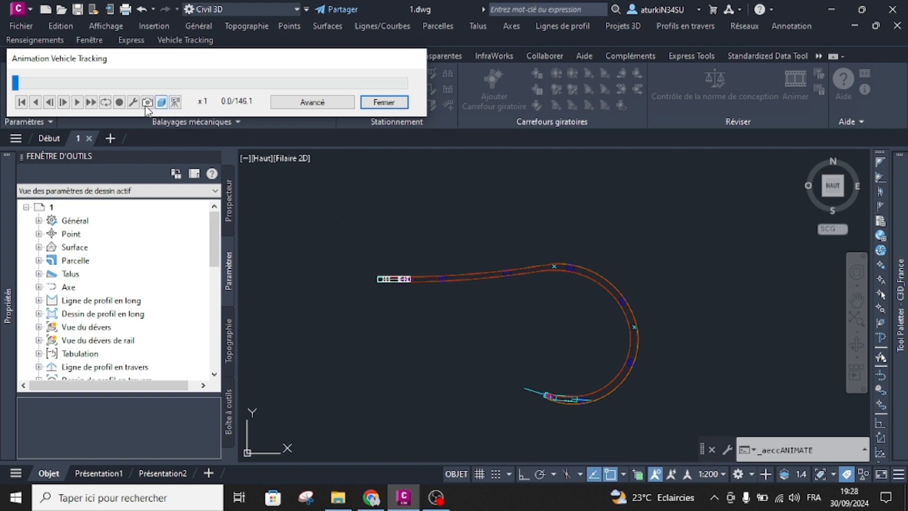
pyautogui.click(77, 102)
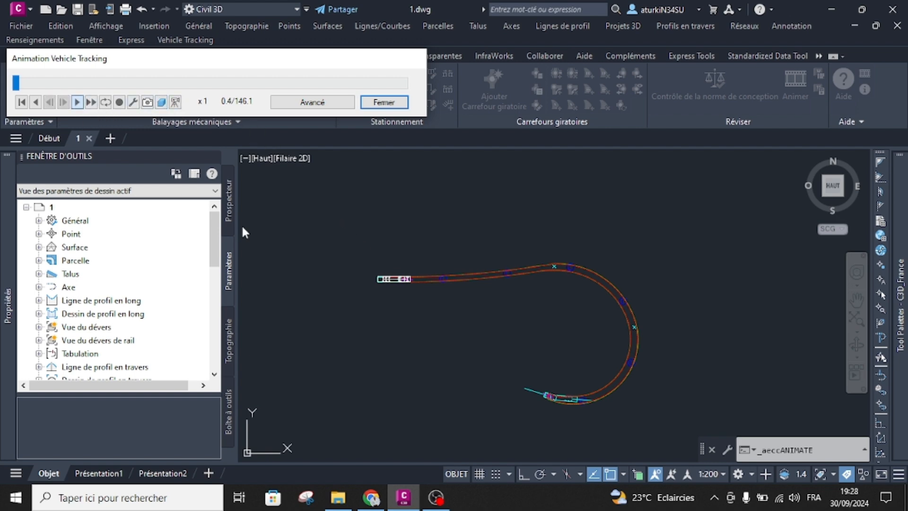
pyautogui.click(91, 103)
pyautogui.click(92, 103)
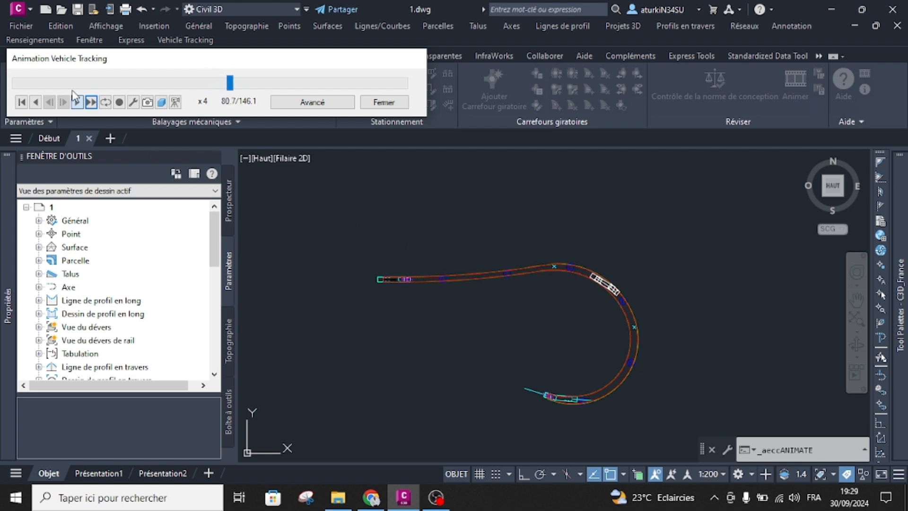
pyautogui.click(85, 108)
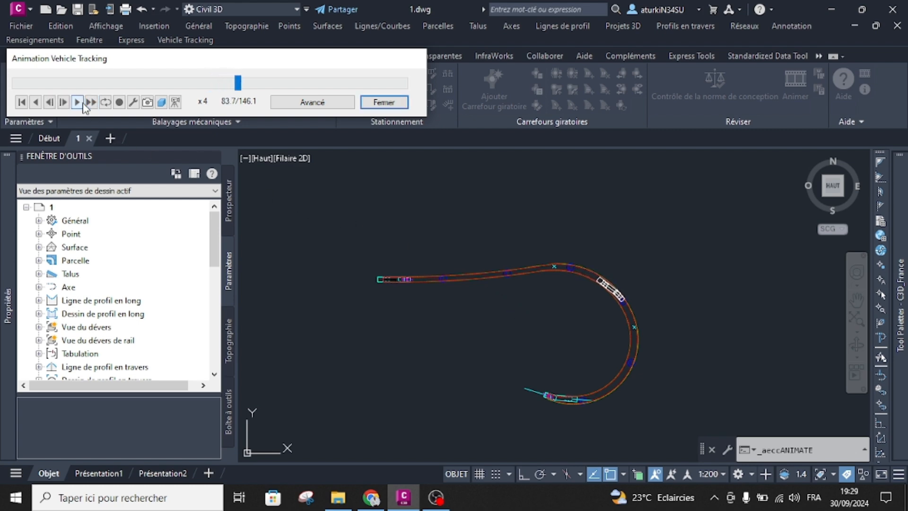
# View the paused truck in 3D and set the follow camera to Retour 44, Latéral 20, Hauteur 19 and Longueur focale 65.
pyautogui.click(174, 103)
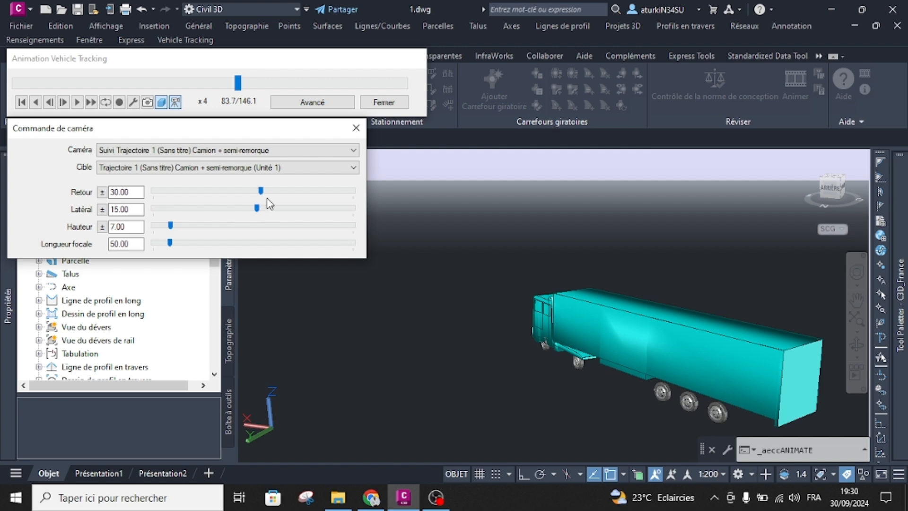
pyautogui.moveTo(261, 193)
pyautogui.mouseDown()
pyautogui.moveTo(240, 194)
pyautogui.moveTo(256, 193)
pyautogui.moveTo(255, 209)
pyautogui.mouseUp()
pyautogui.moveTo(171, 227)
pyautogui.mouseDown()
pyautogui.moveTo(192, 227)
pyautogui.moveTo(180, 245)
pyautogui.moveTo(194, 230)
pyautogui.moveTo(155, 231)
pyautogui.moveTo(175, 228)
pyautogui.mouseUp()
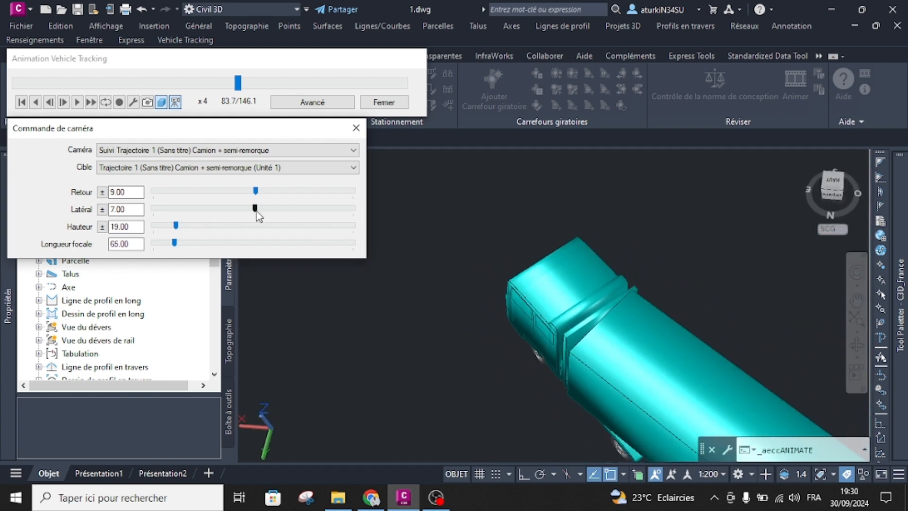
pyautogui.moveTo(257, 211)
pyautogui.mouseDown()
pyautogui.moveTo(249, 217)
pyautogui.moveTo(267, 196)
pyautogui.moveTo(258, 197)
pyautogui.moveTo(266, 198)
pyautogui.mouseUp()
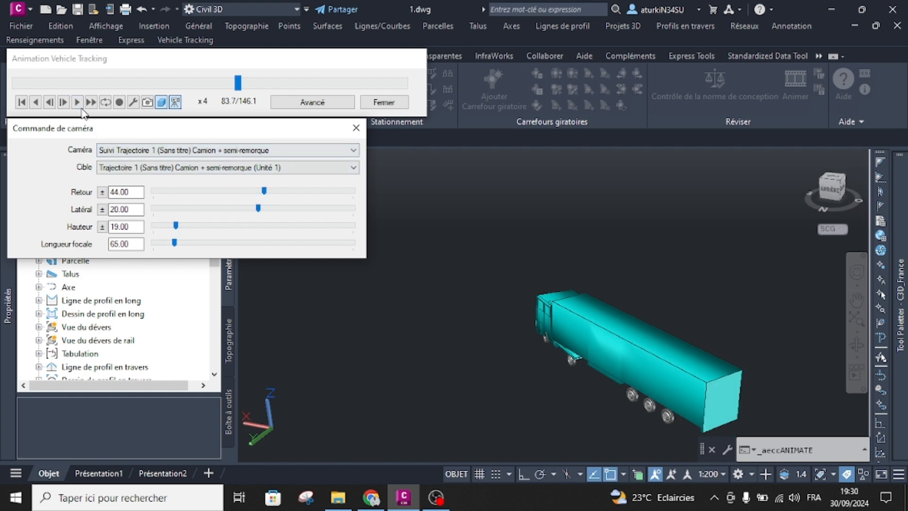
# Play the 3D truck animation to the path's end at x16 speed and close it without saving the view.
pyautogui.click(78, 103)
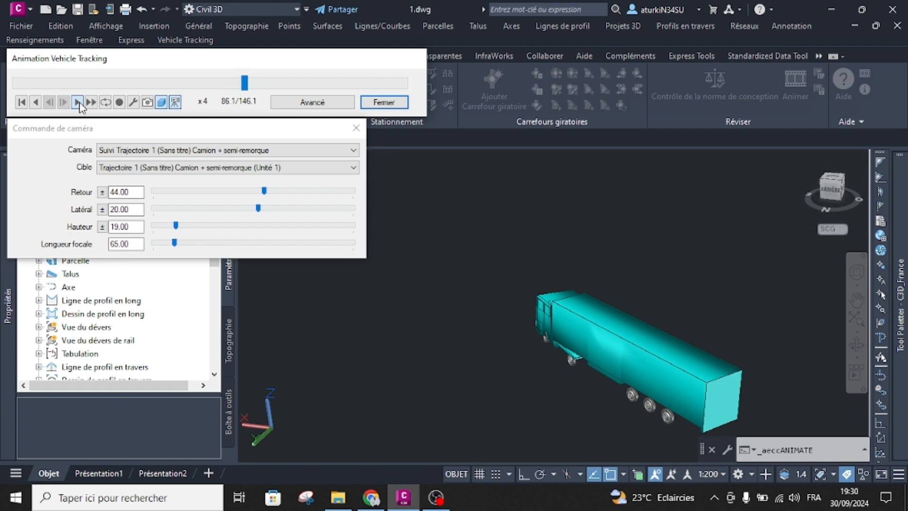
pyautogui.click(91, 102)
pyautogui.click(91, 102)
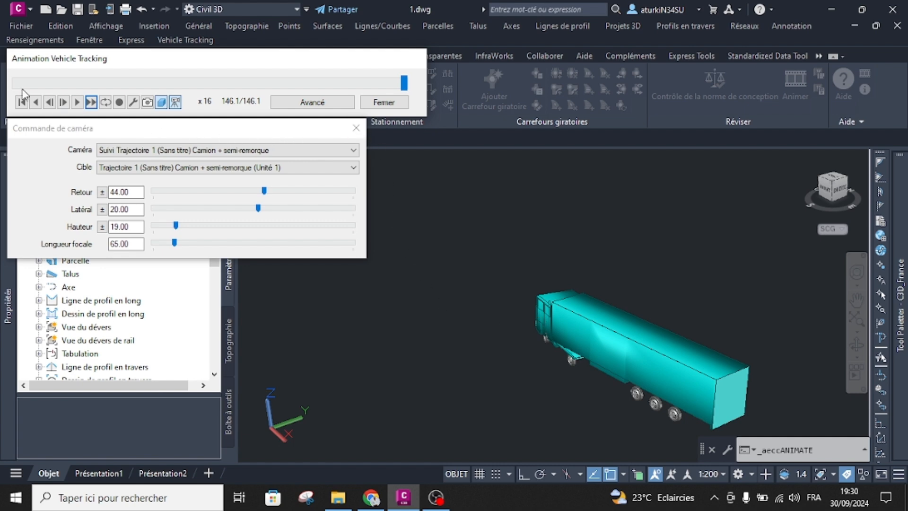
pyautogui.click(384, 102)
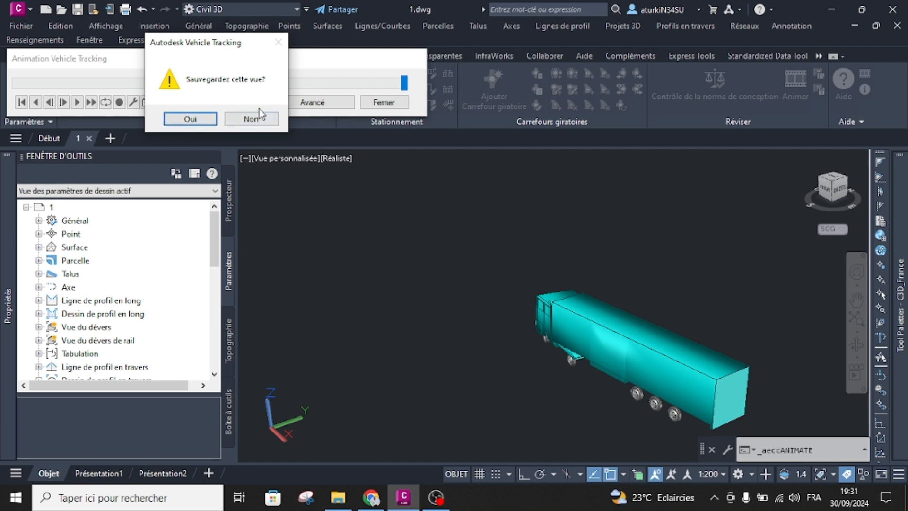
pyautogui.click(251, 118)
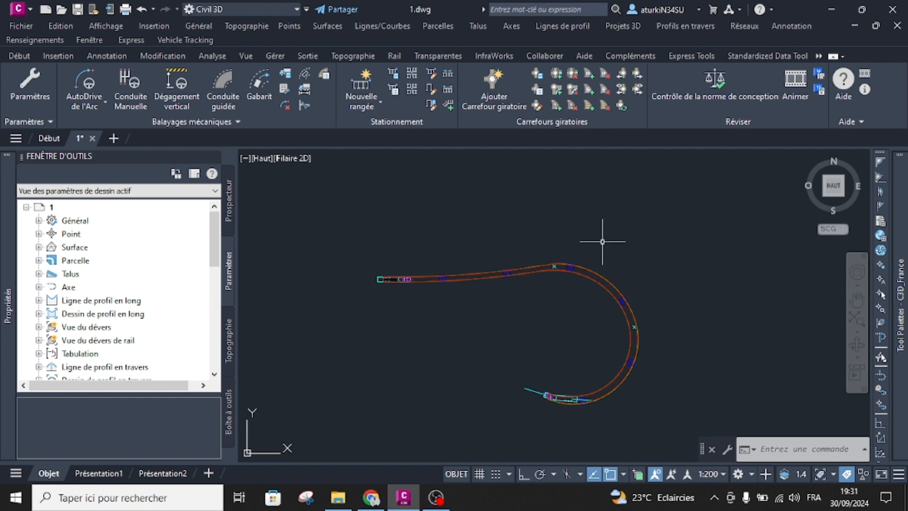
# Browse the Vehicle Tracking help's Introduction topics, read "A propos des valeurs par défaut", and return to the drawing.
pyautogui.click(842, 93)
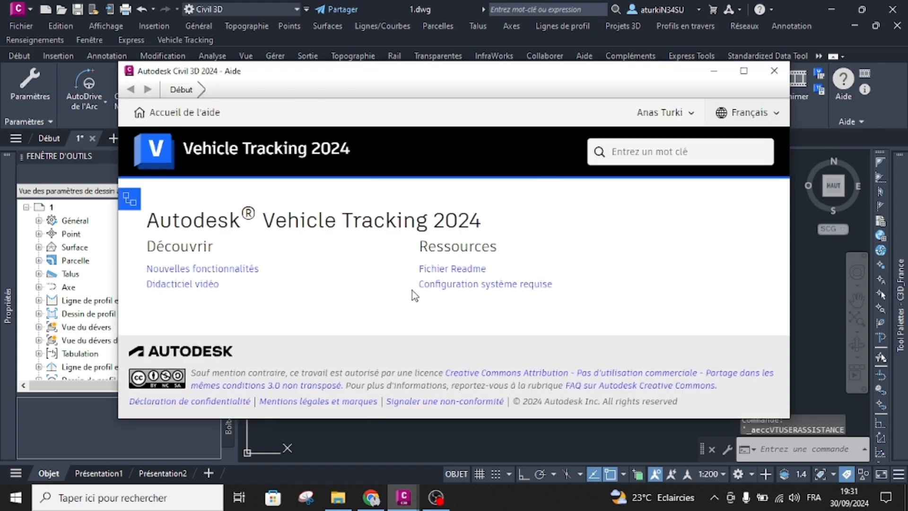
pyautogui.click(743, 71)
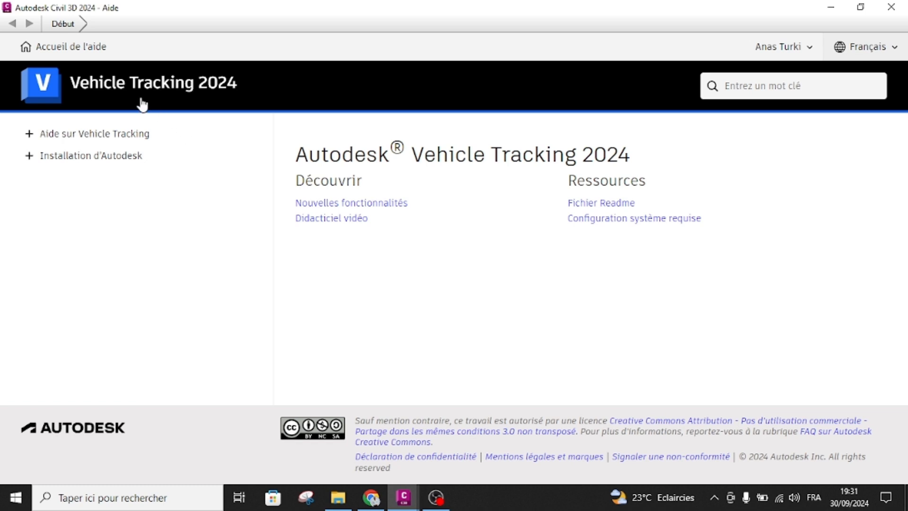
pyautogui.click(28, 134)
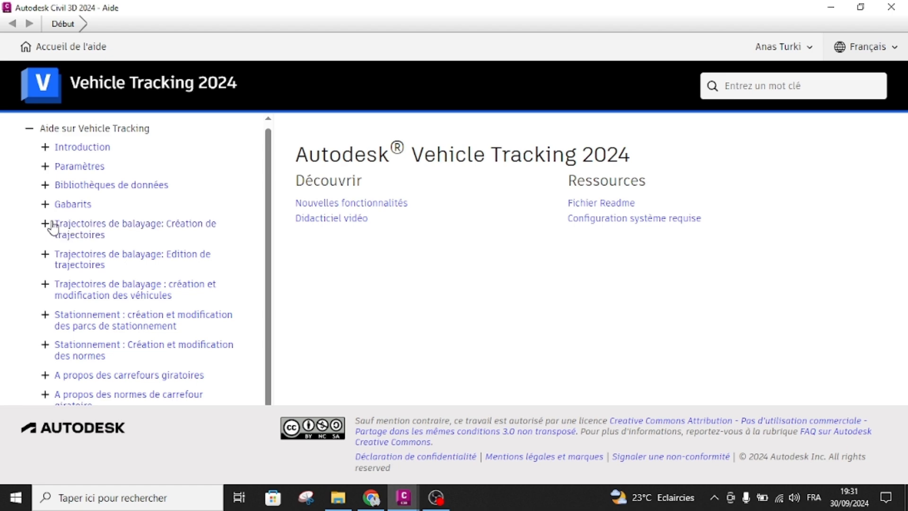
pyautogui.scroll(-2, 63, 240)
pyautogui.scroll(2, 63, 241)
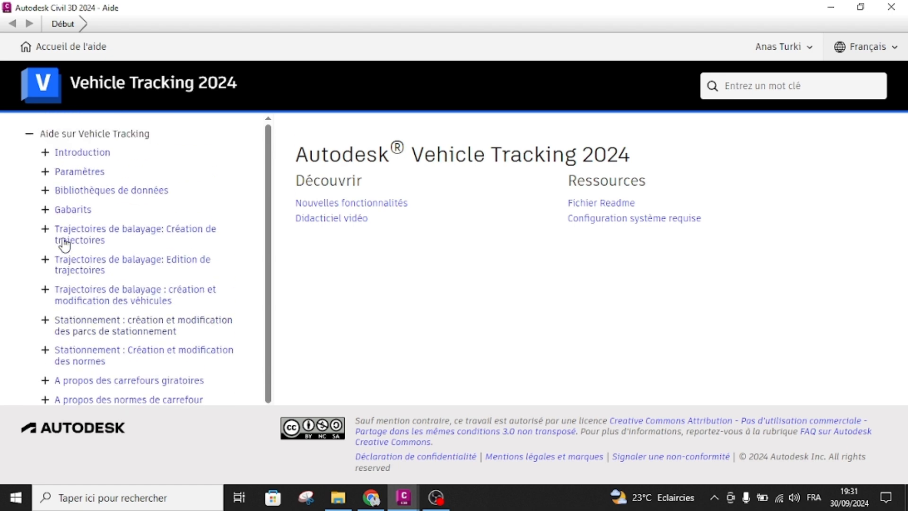
pyautogui.click(45, 153)
pyautogui.click(60, 229)
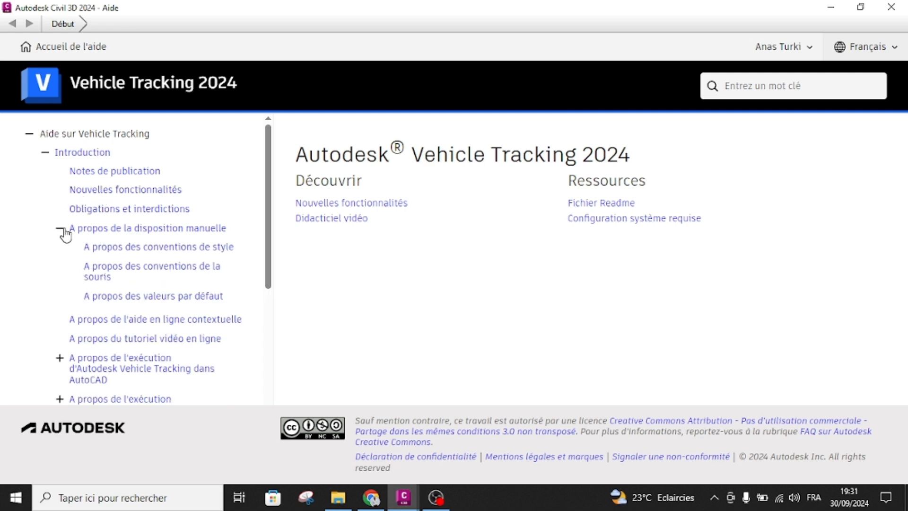
pyautogui.click(109, 296)
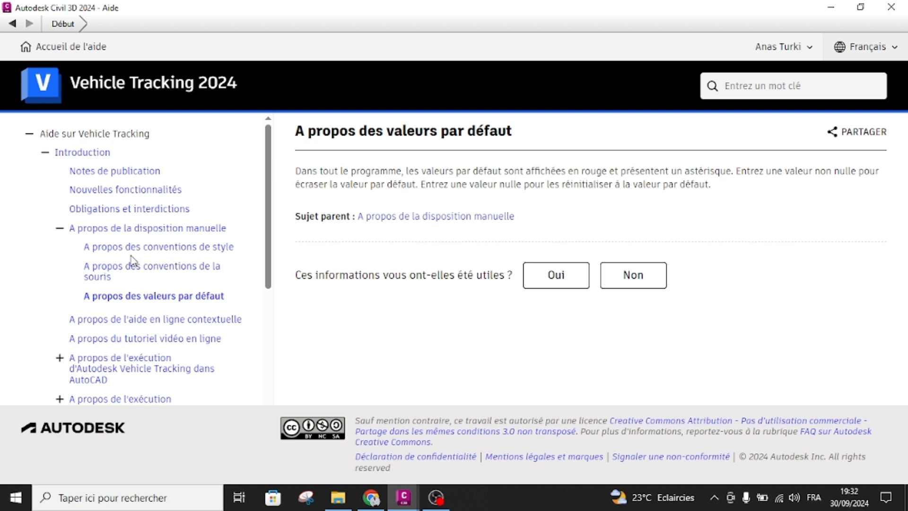
pyautogui.click(891, 7)
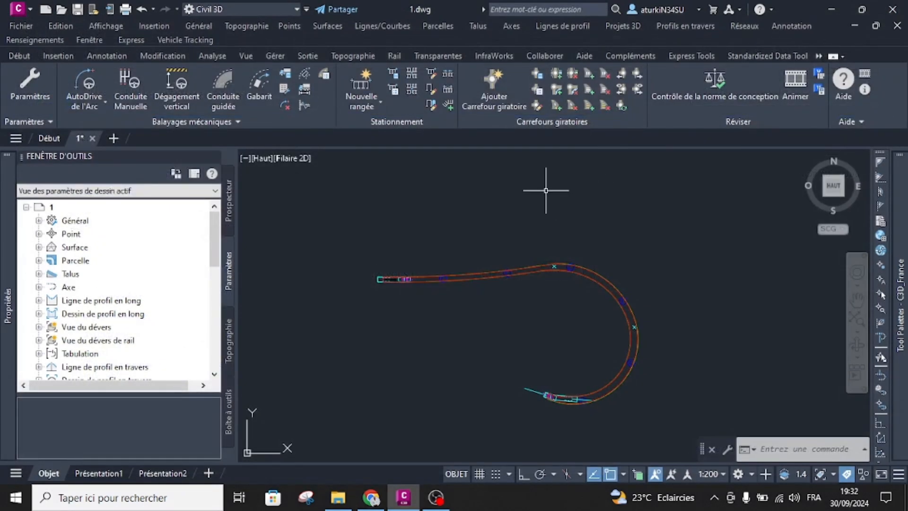
pyautogui.click(535, 209)
pyautogui.press('Escape')
pyautogui.press('Escape')
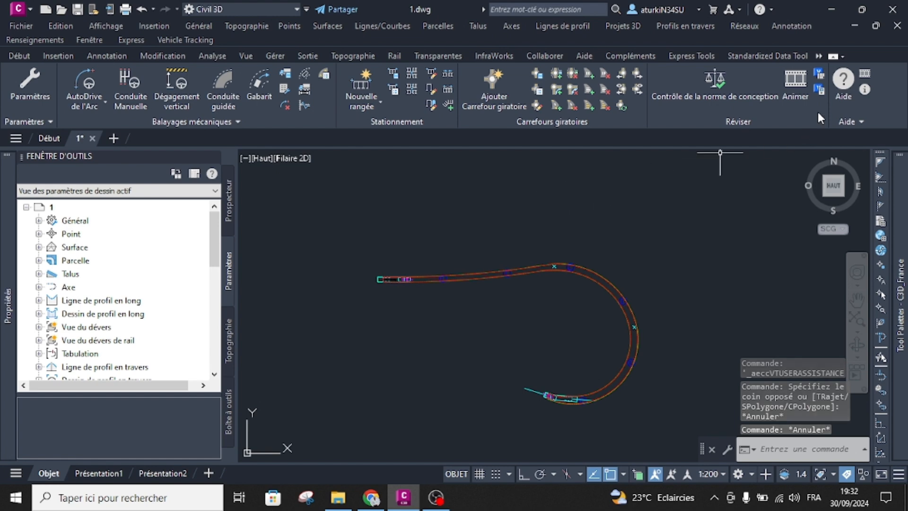
# Consult the help topic on Notes de trajectoire from the path's properties, and cancel the properties without changes.
pyautogui.click(819, 92)
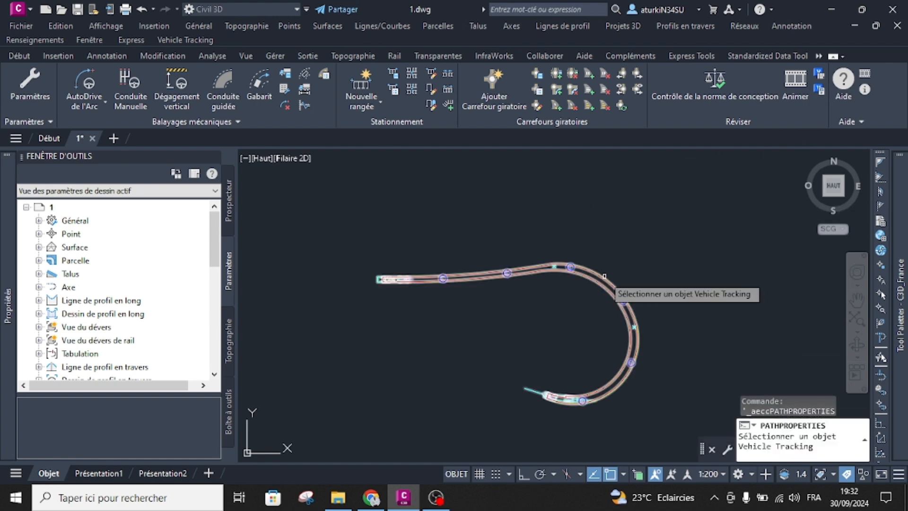
pyautogui.click(615, 283)
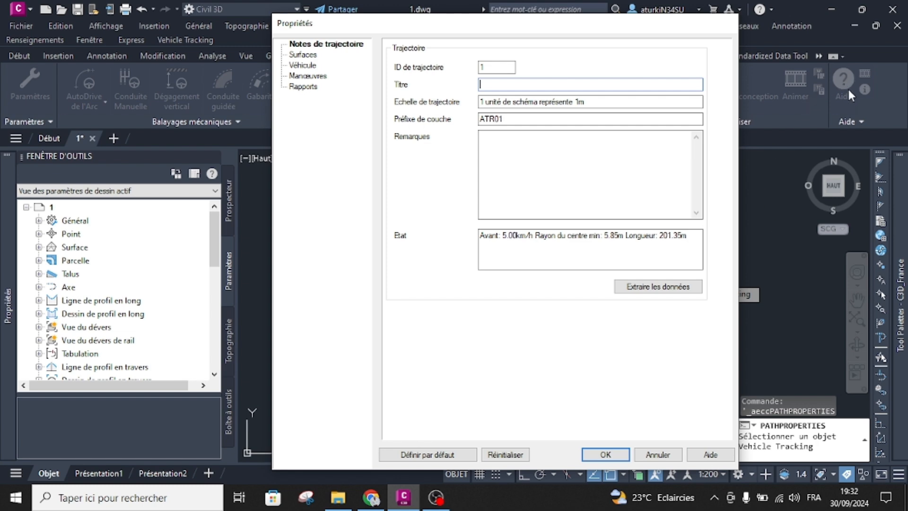
pyautogui.click(714, 454)
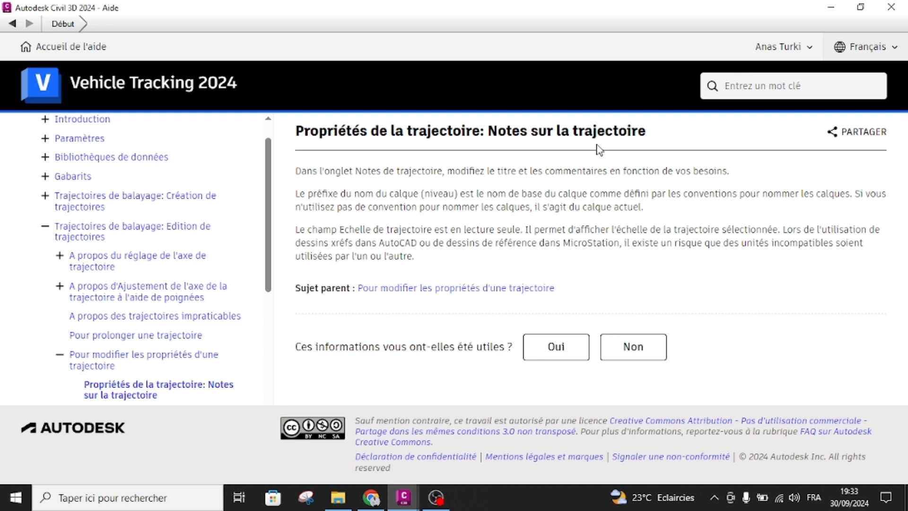
pyautogui.click(891, 7)
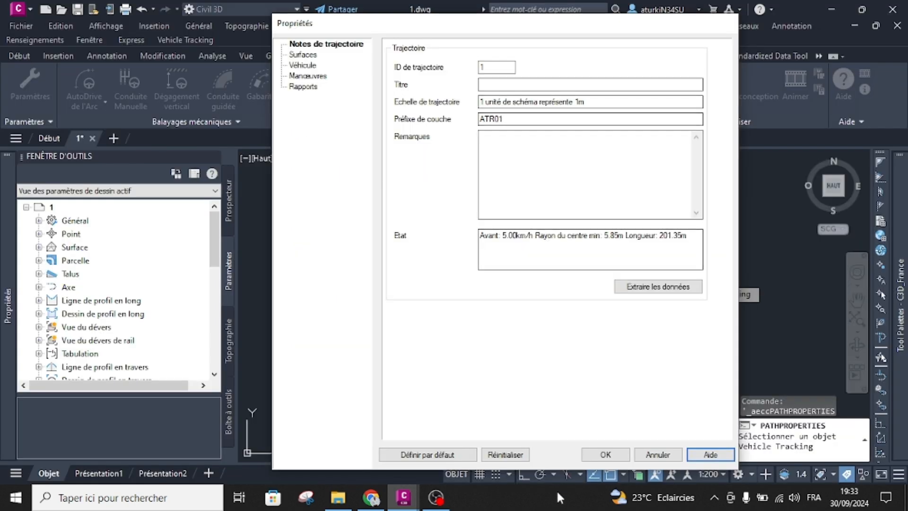
pyautogui.click(648, 450)
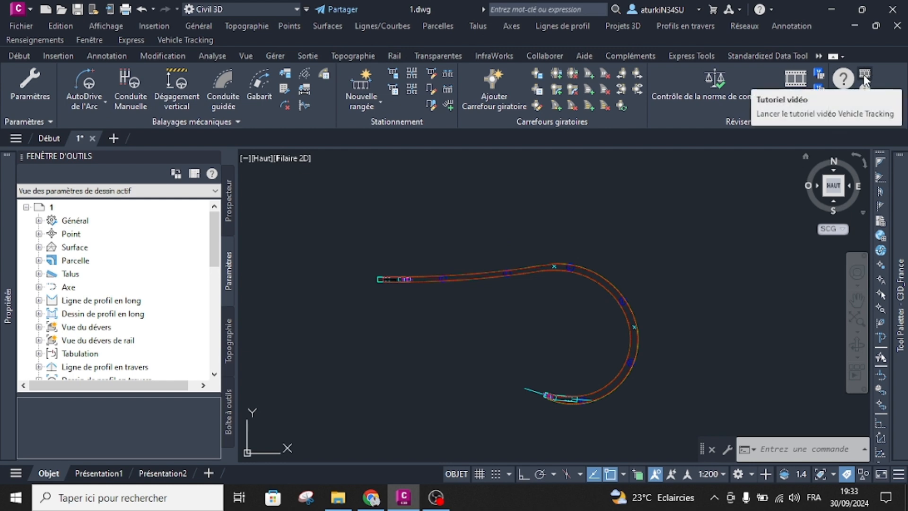
# Open the online video tutorial resource, search its knowledge base for Vehicle Tracking, look through the articles and return to Civil 3D.
pyautogui.click(866, 77)
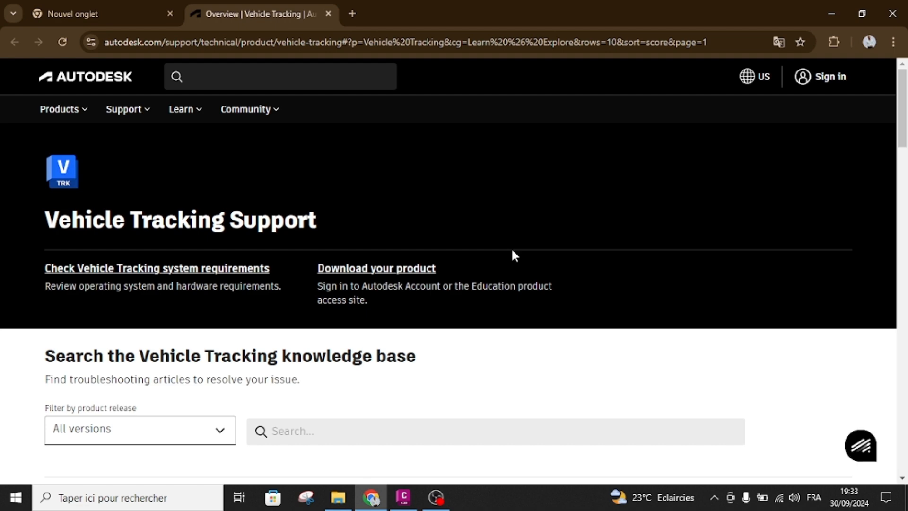
pyautogui.scroll(-3, 189, 243)
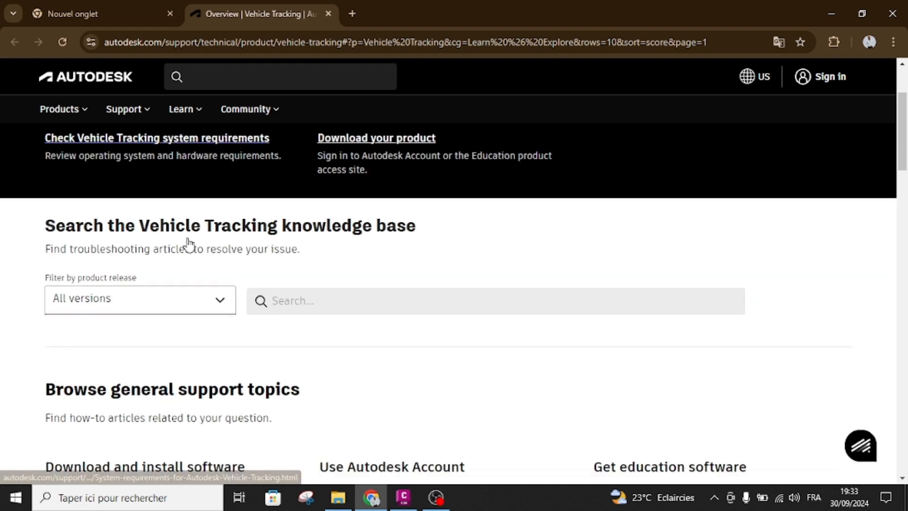
pyautogui.click(333, 296)
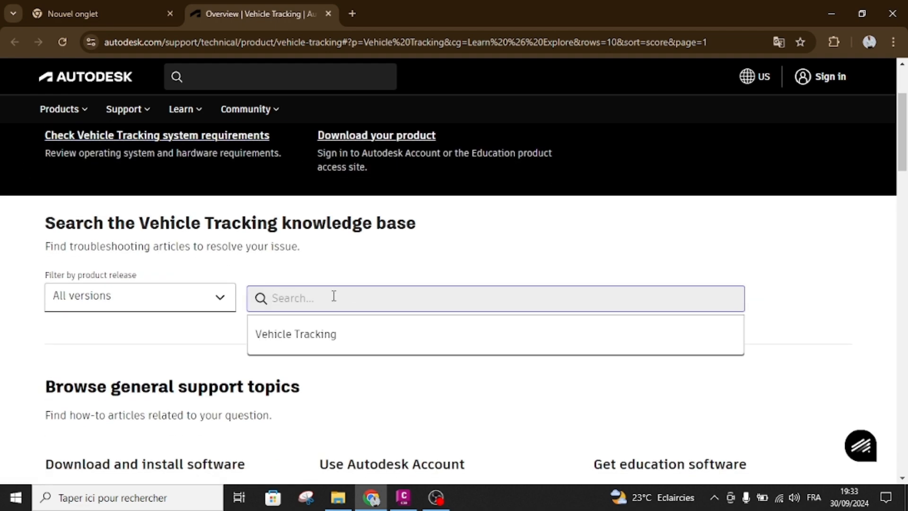
pyautogui.click(298, 339)
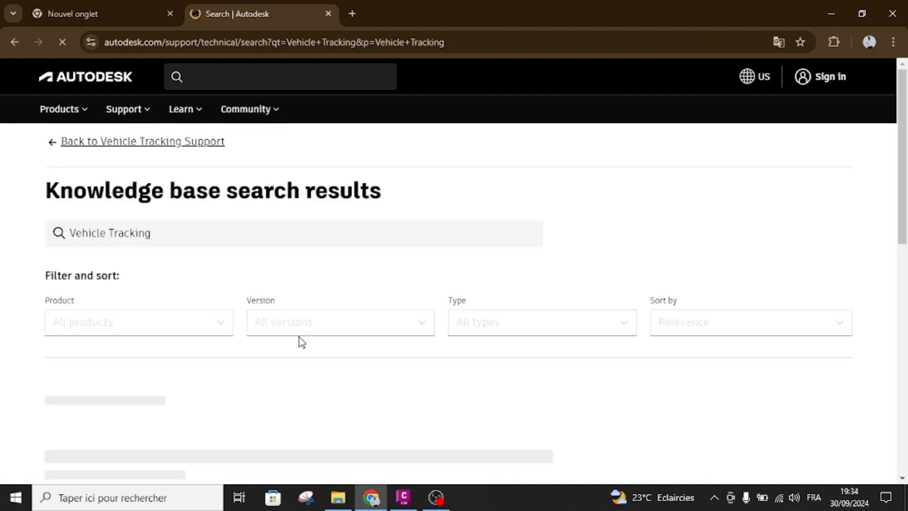
pyautogui.scroll(-4, 301, 342)
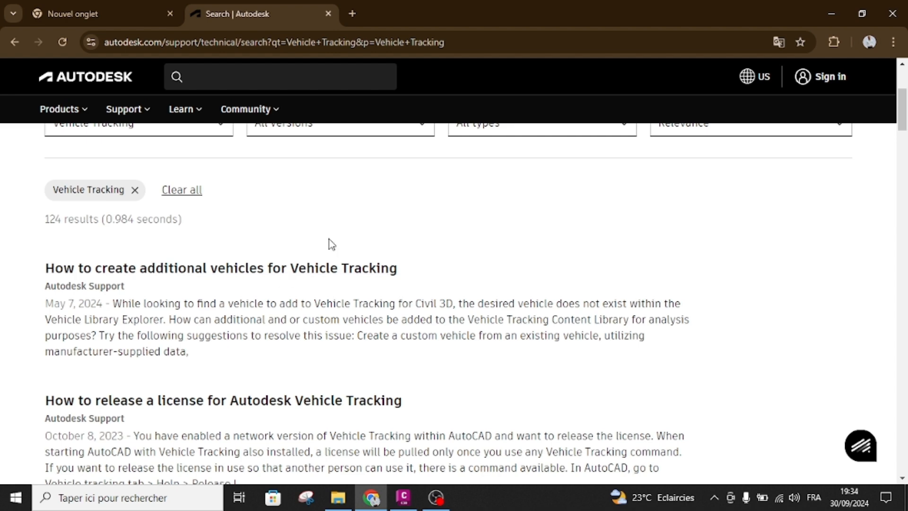
pyautogui.click(831, 13)
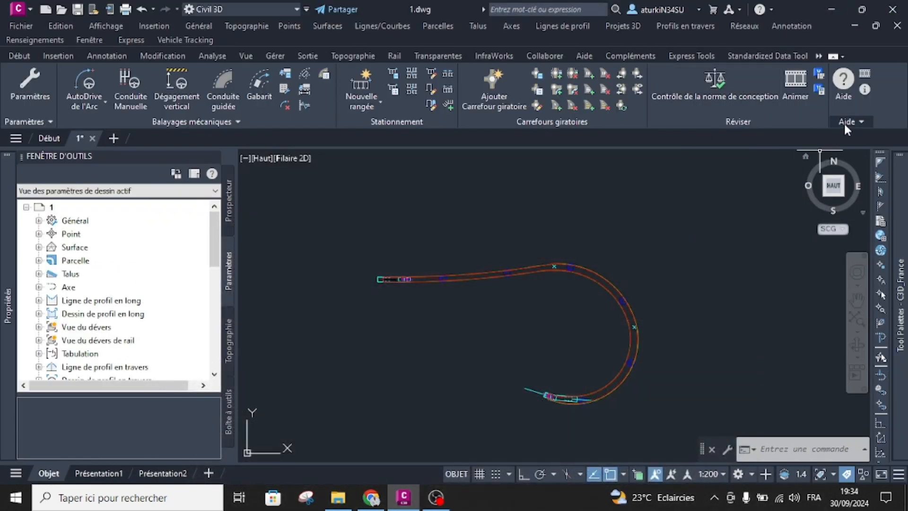